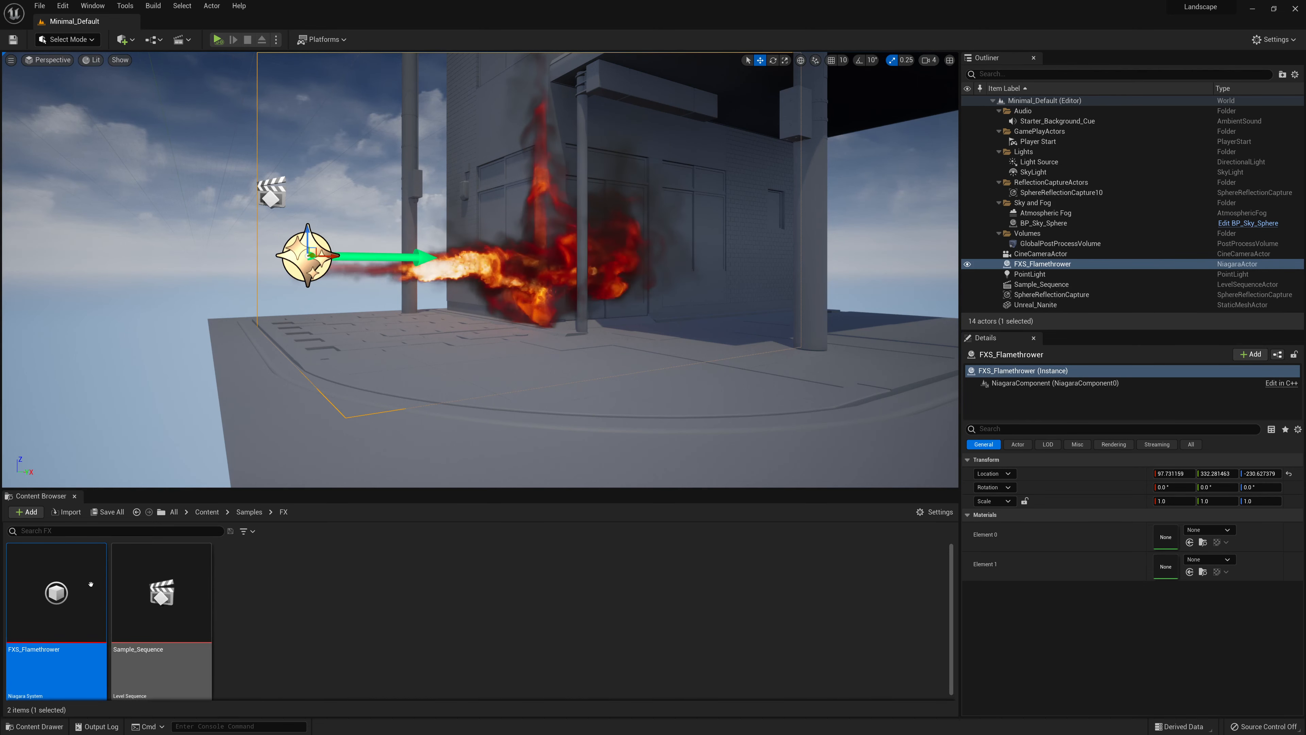
- Open the FXS_Flamethrower Niagara system and set the Grid3D_Gas_CONTROLS_Emitter's Resolution Max Axis to 30
{"action": "mouse_move", "coordinate": [72, 588]}
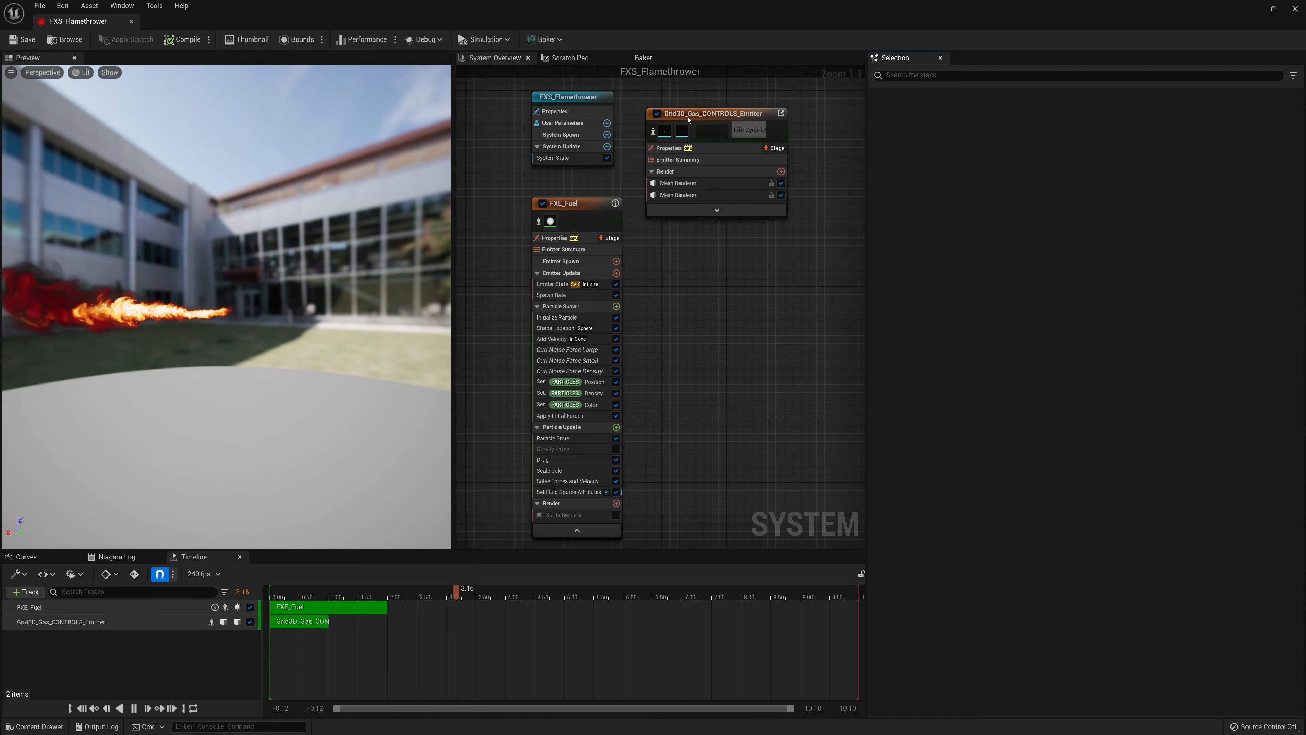
{"action": "left_click_drag", "start_coordinate": [694, 115], "coordinate": [694, 106]}
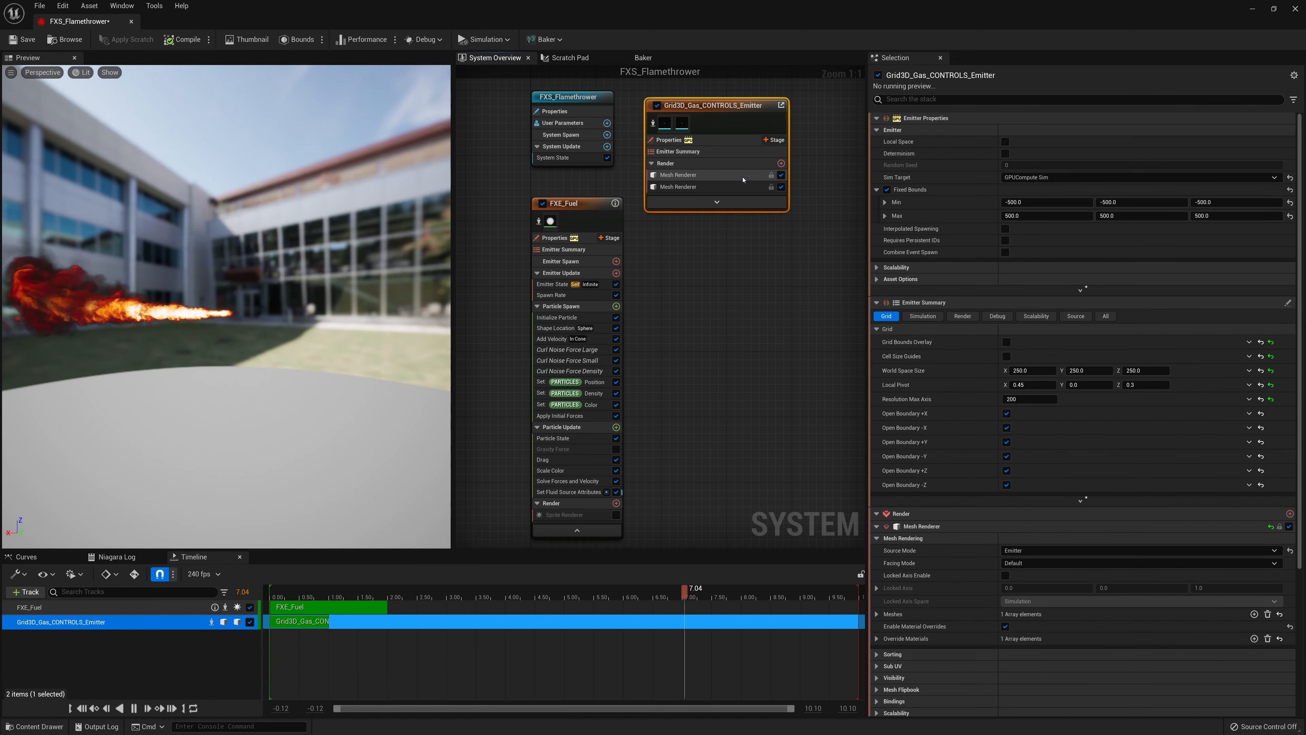
{"action": "left_click", "coordinate": [687, 152]}
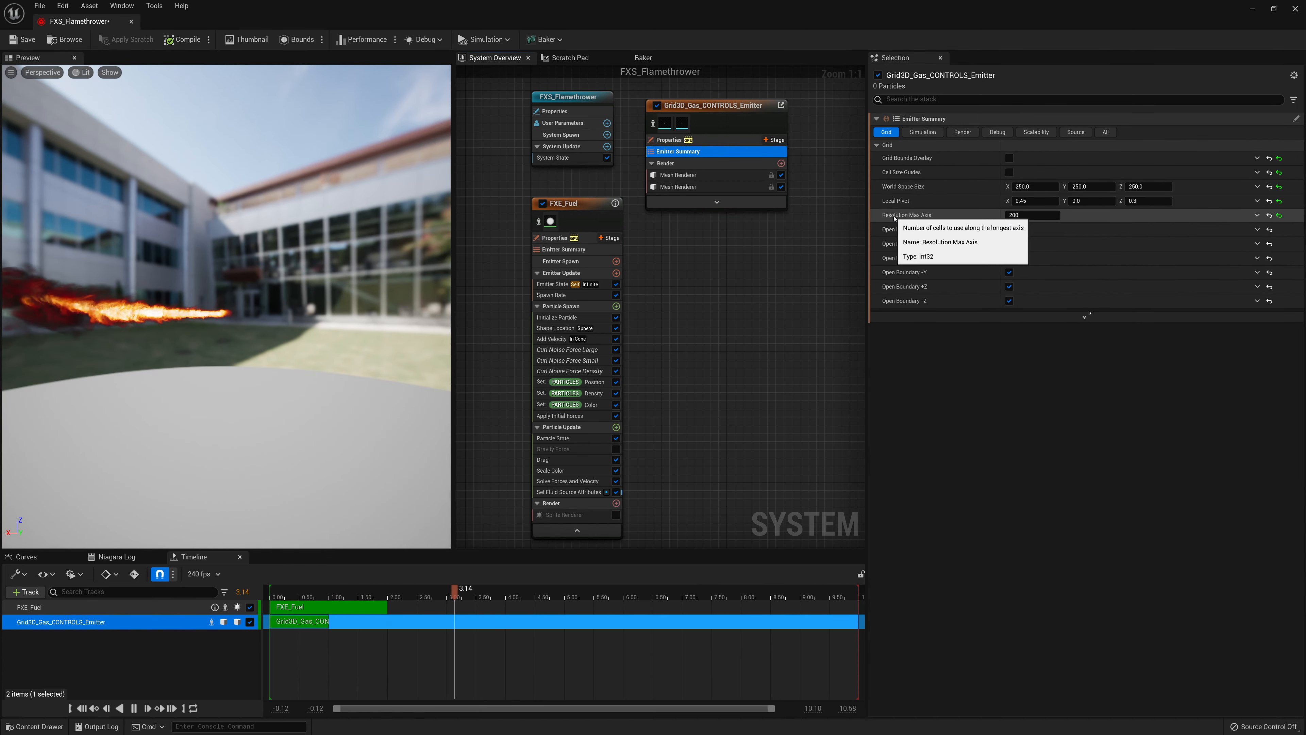
{"action": "left_click", "coordinate": [1025, 217]}
{"action": "type", "text": "30"}
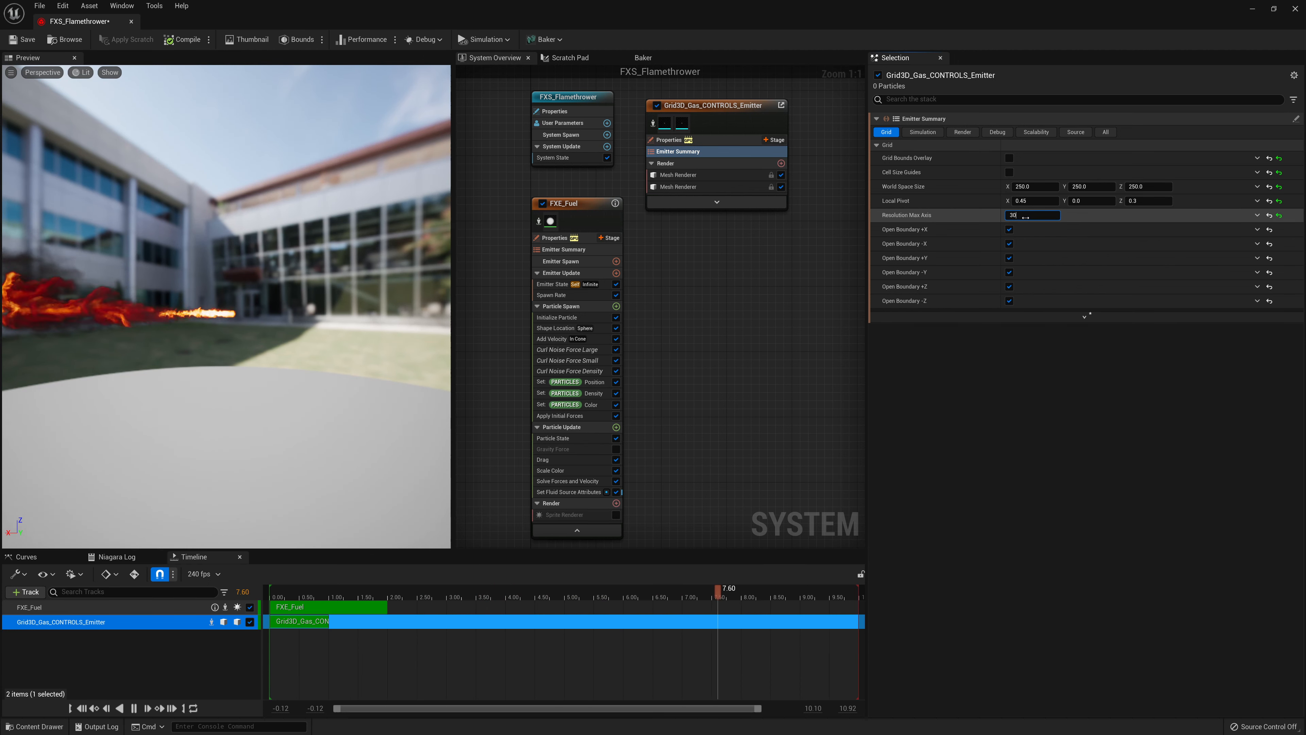
{"action": "key", "text": "Return"}
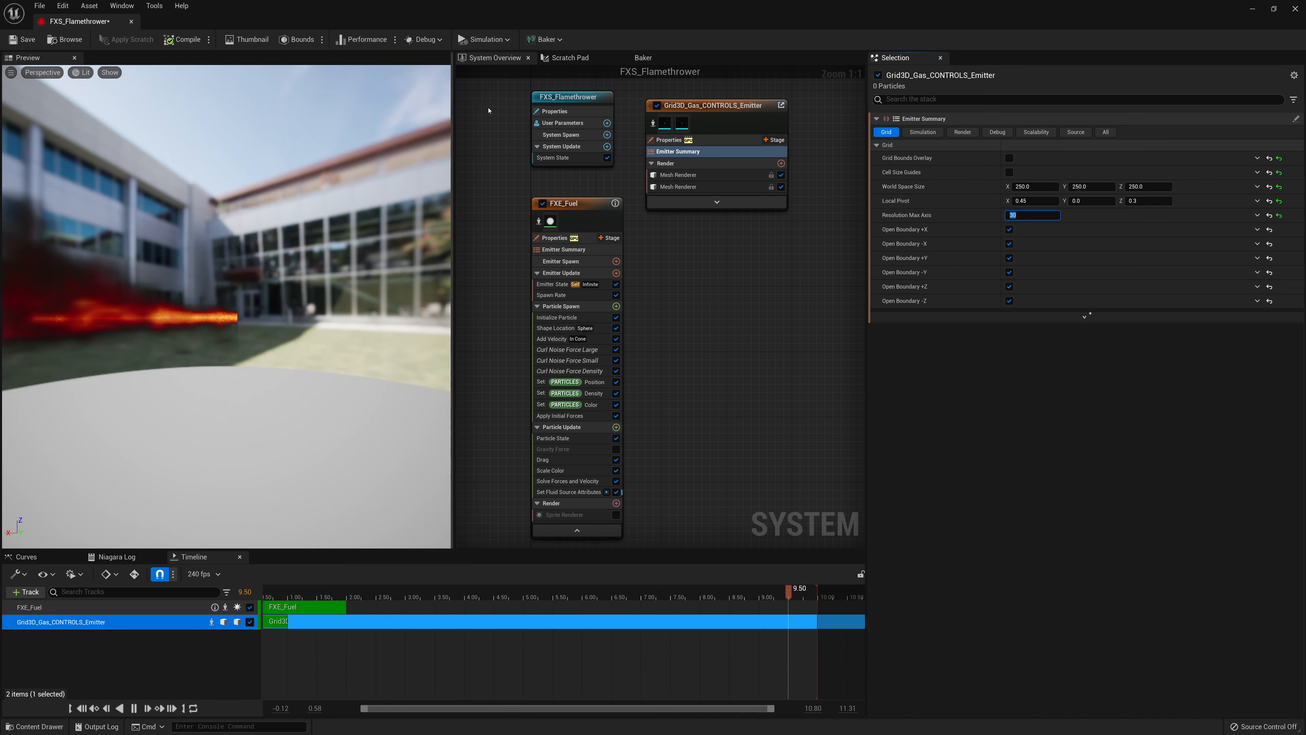
- Add an int32 user parameter to the FXS_Flamethrower system
{"action": "left_click", "coordinate": [546, 98]}
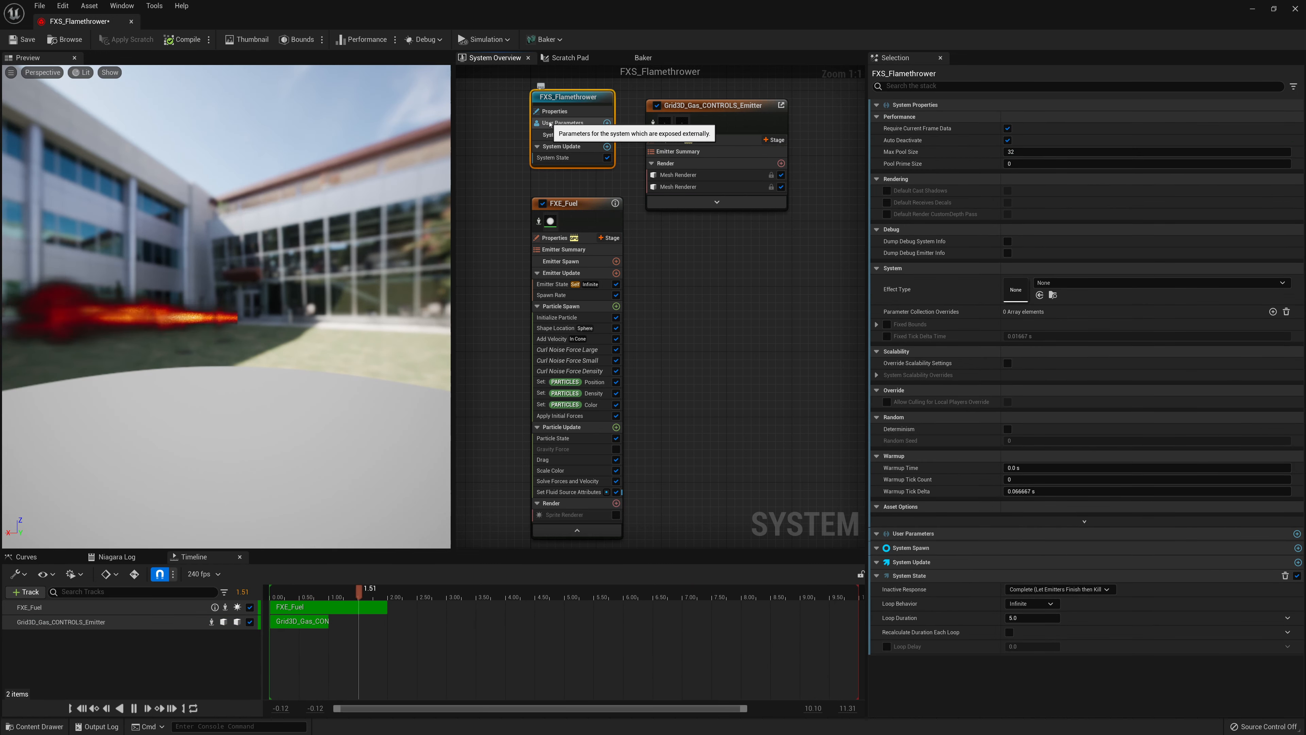
{"action": "left_click", "coordinate": [607, 123]}
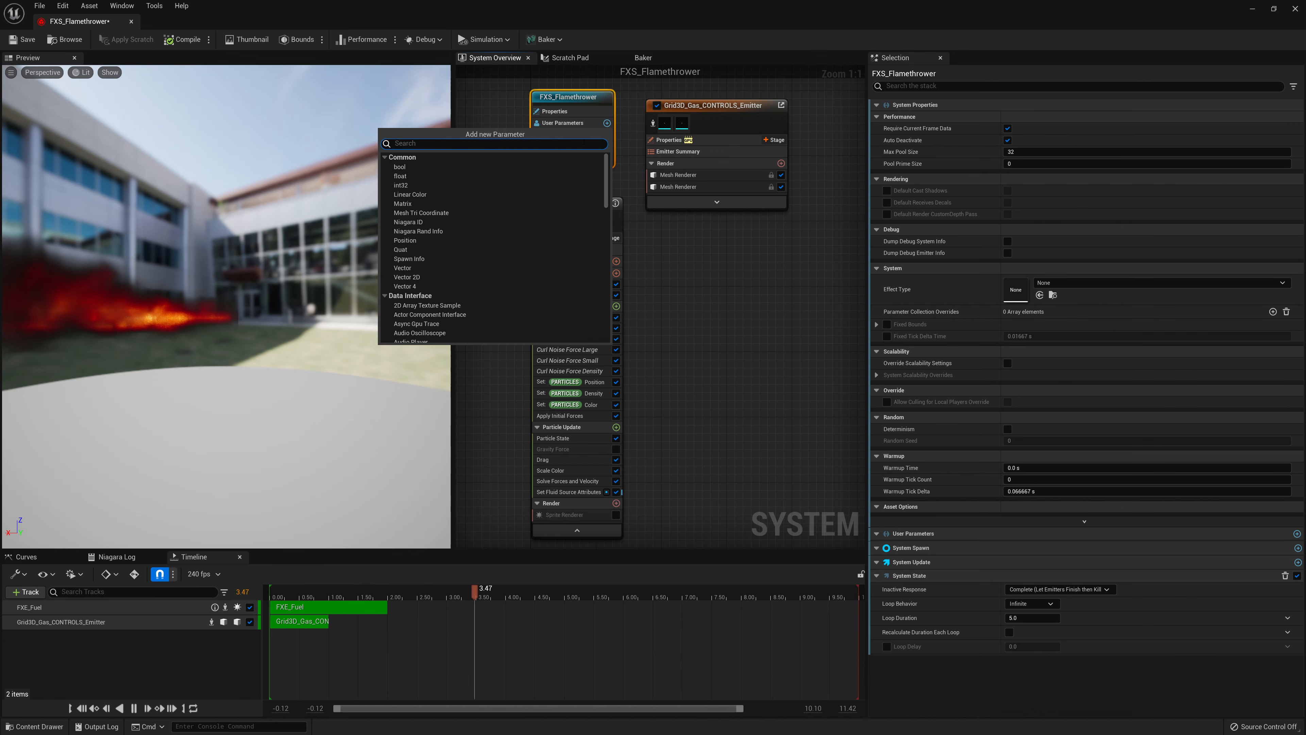
{"action": "type", "text": "int32"}
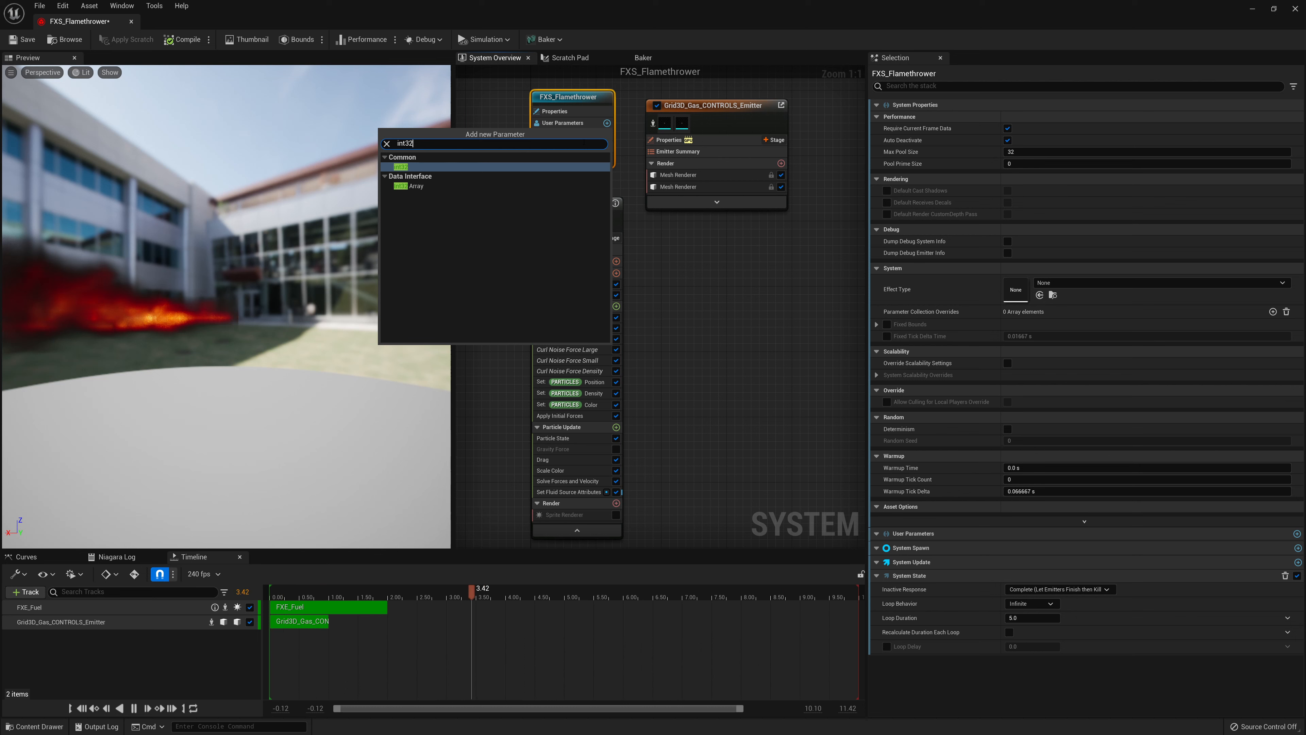
{"action": "key", "text": "Return"}
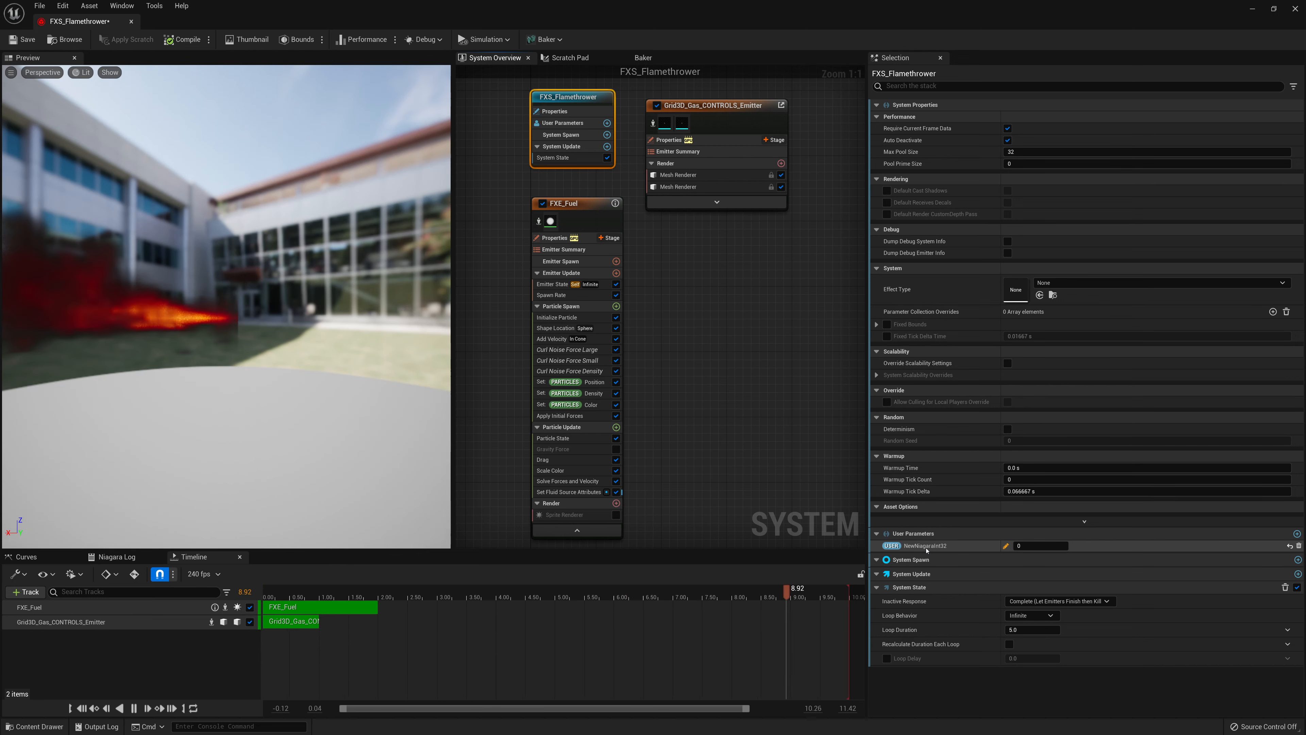
- Rename the int32 user parameter RenderRes and set its default value to 30
{"action": "right_click", "coordinate": [971, 546]}
{"action": "left_click", "coordinate": [973, 588]}
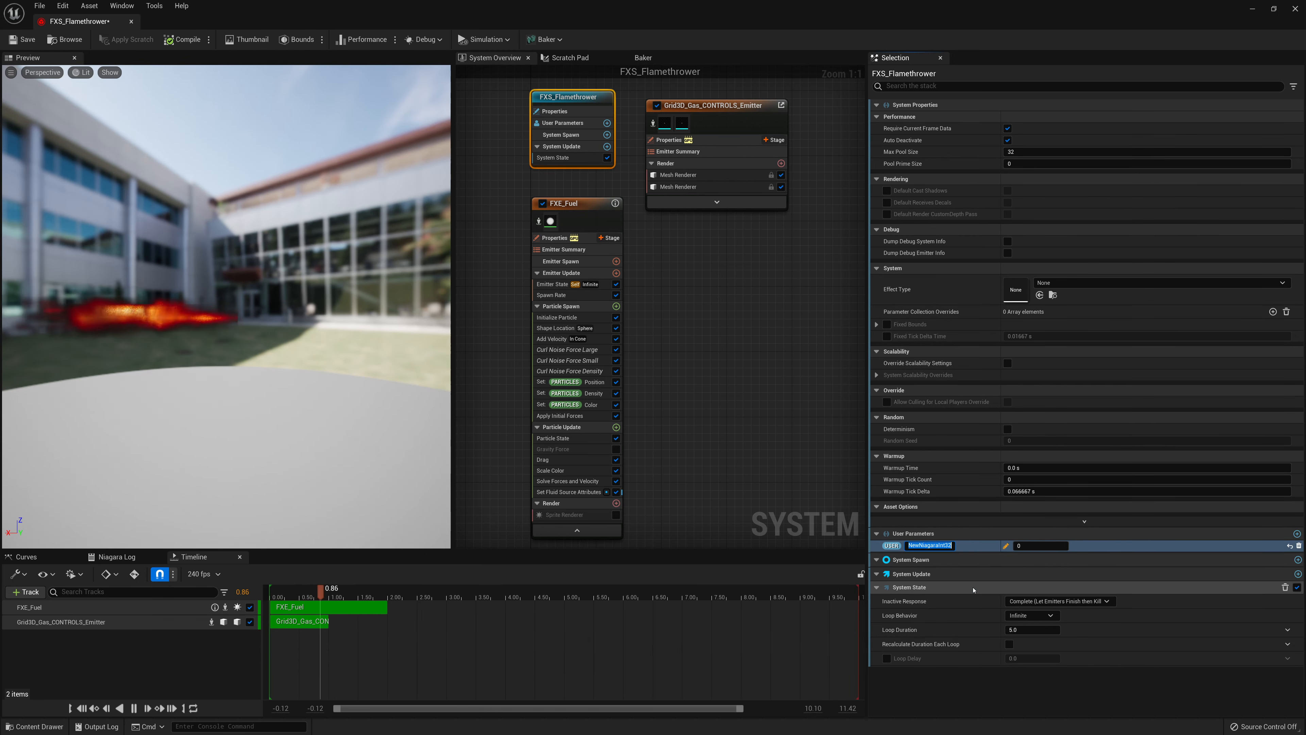
{"action": "type", "text": "RenderRes"}
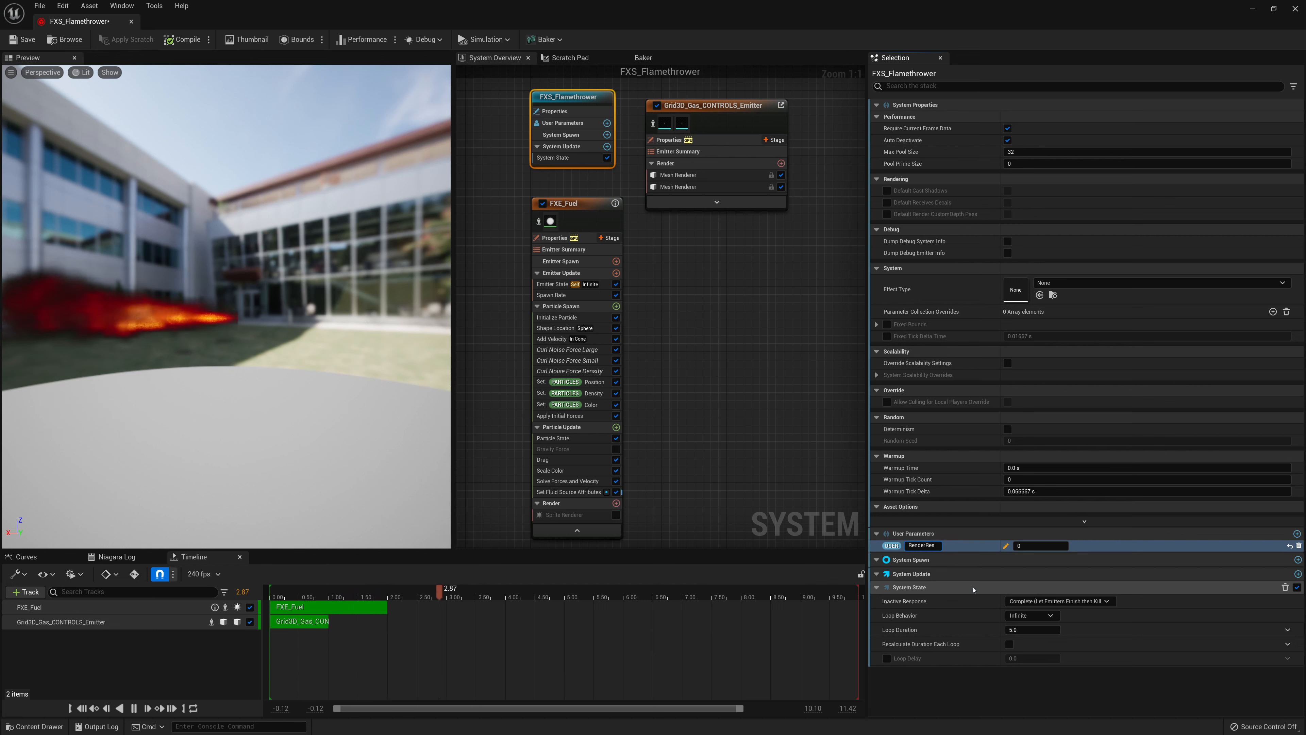
{"action": "key", "text": "Return"}
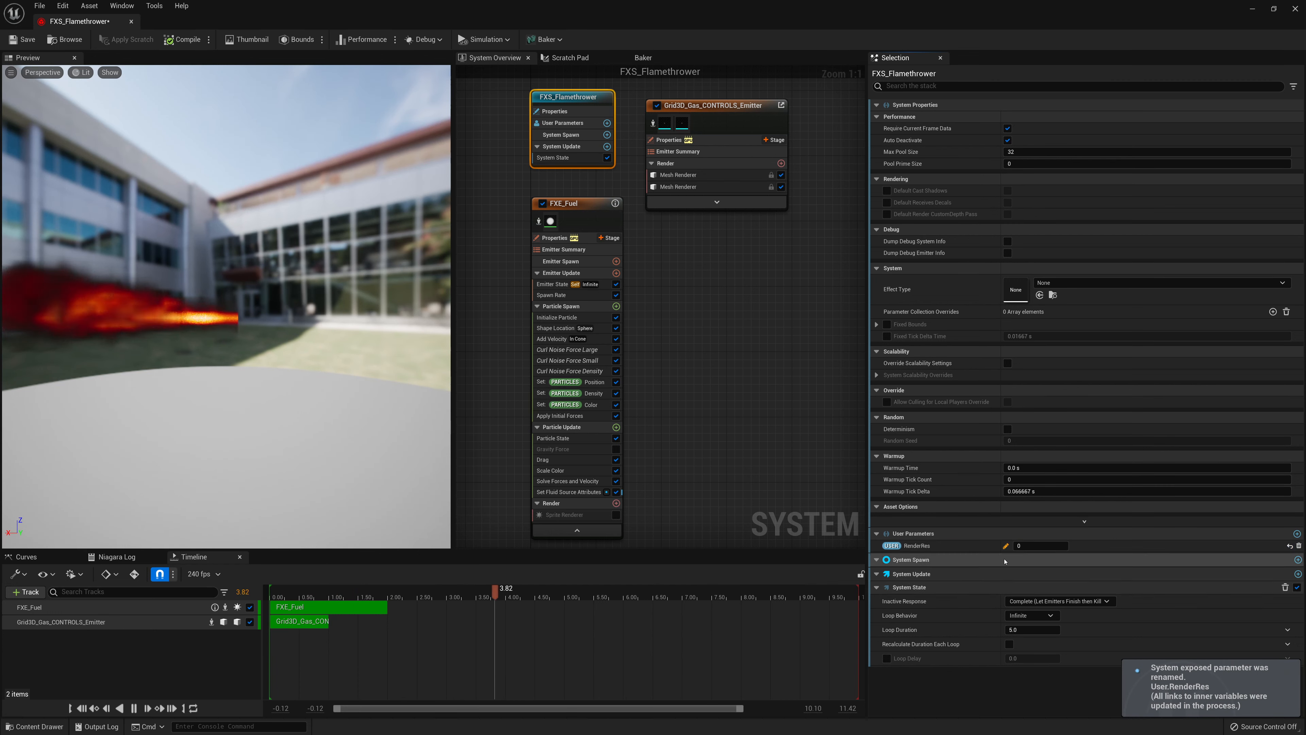
{"action": "left_click", "coordinate": [1037, 544]}
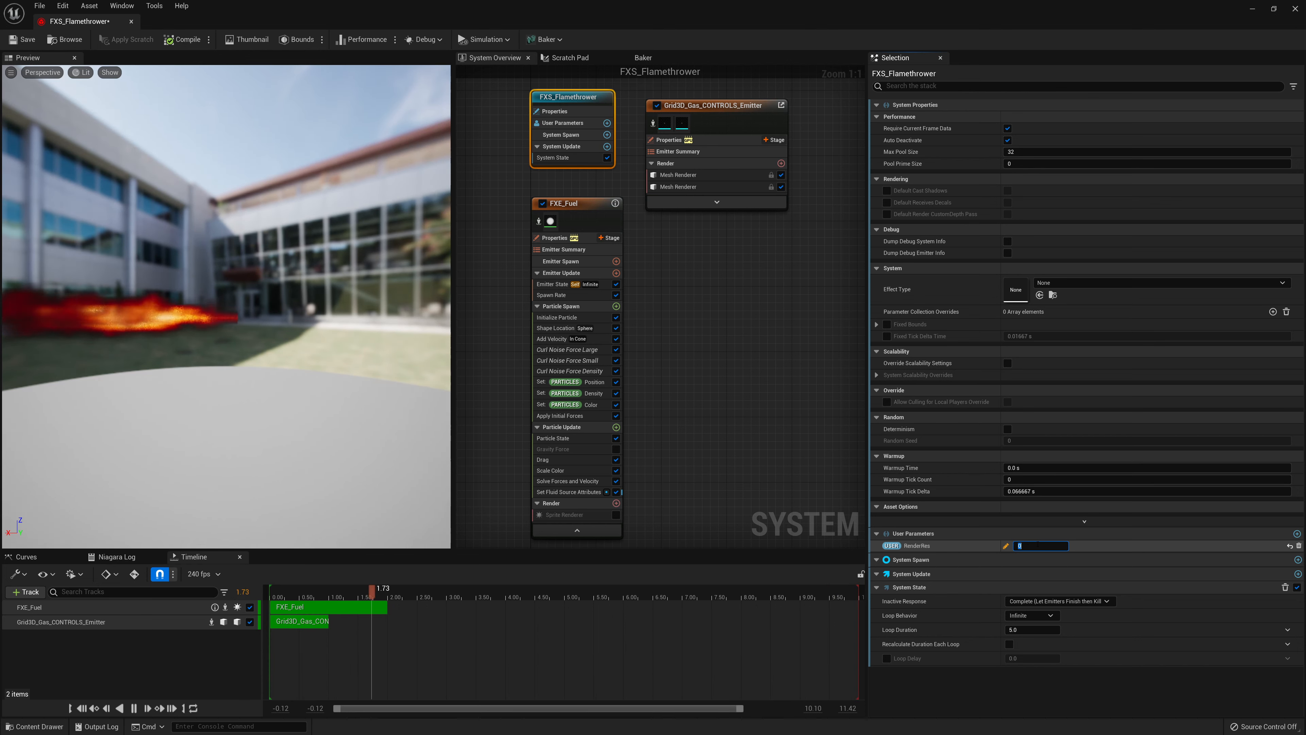
{"action": "type", "text": "30"}
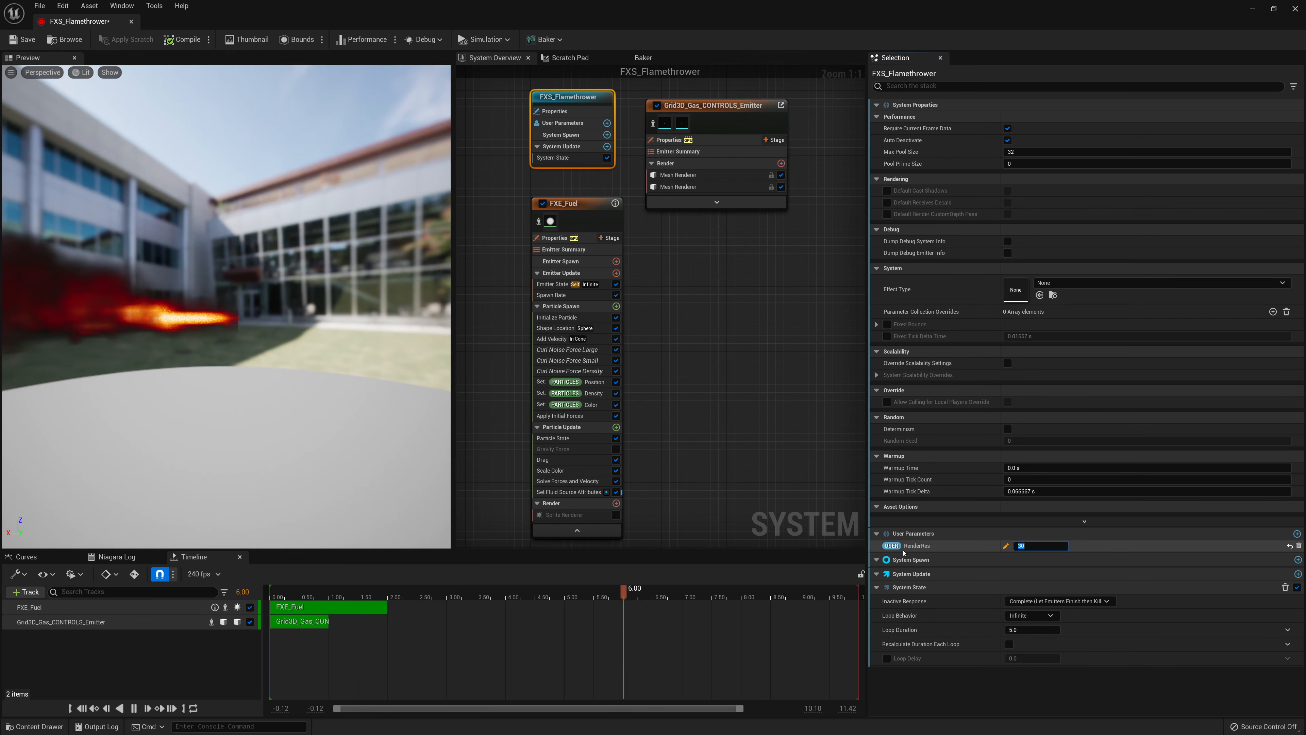
{"action": "left_click", "coordinate": [924, 548]}
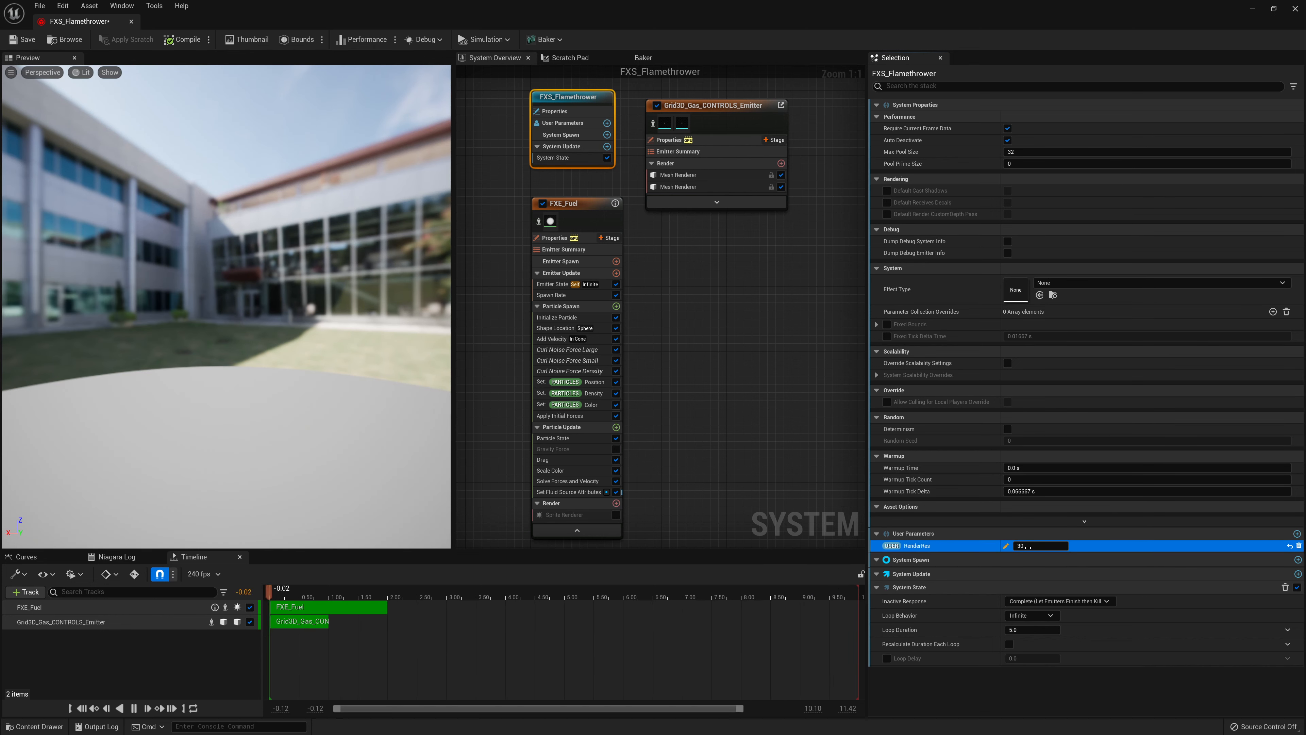
- Link the Grid3D_Gas_CONTROLS_Emitter's Resolution Max Axis to the RenderRes user parameter
{"action": "left_click", "coordinate": [674, 110]}
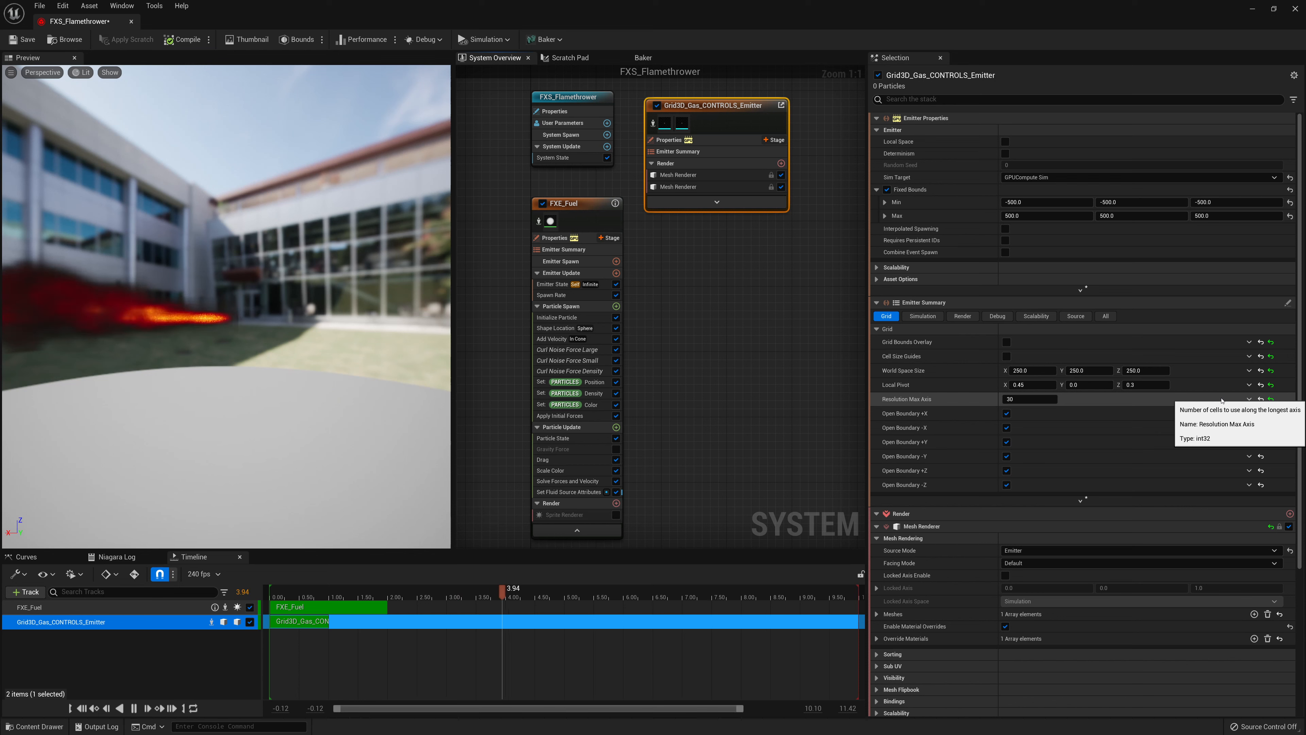
{"action": "left_click", "coordinate": [1248, 399]}
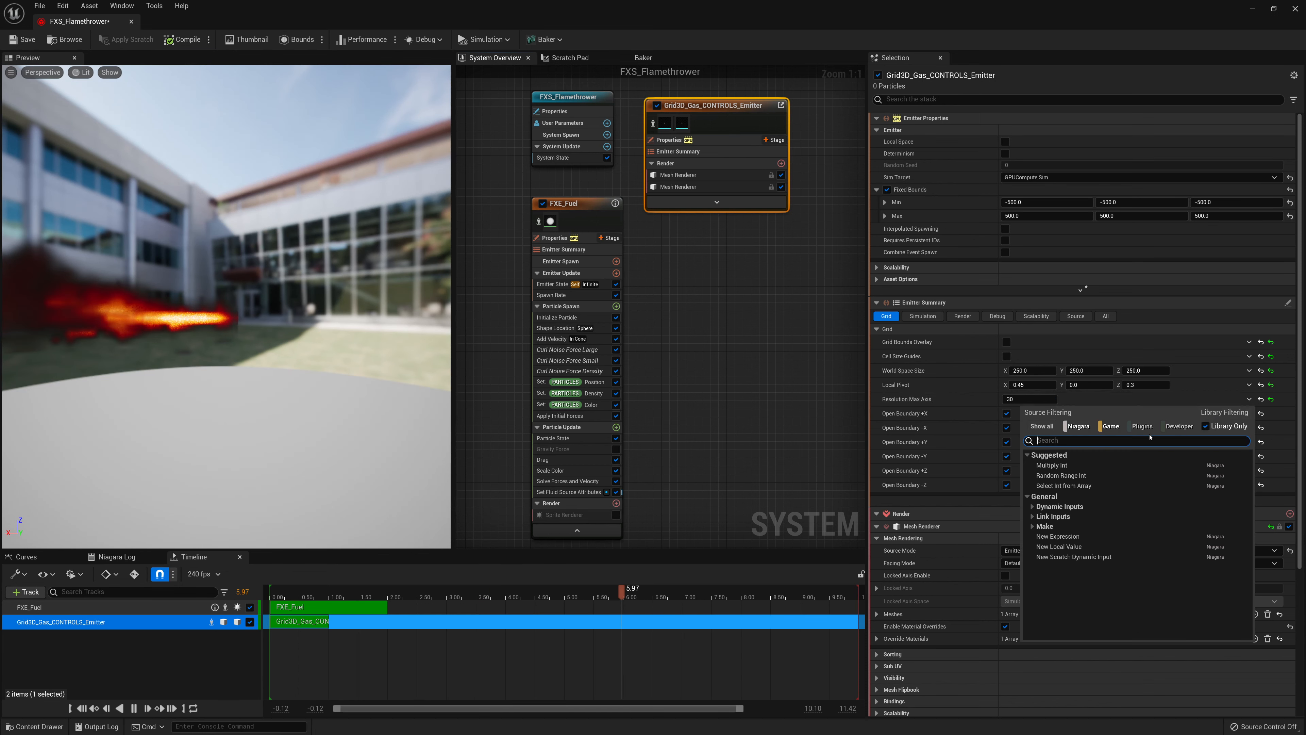
{"action": "type", "text": "user."}
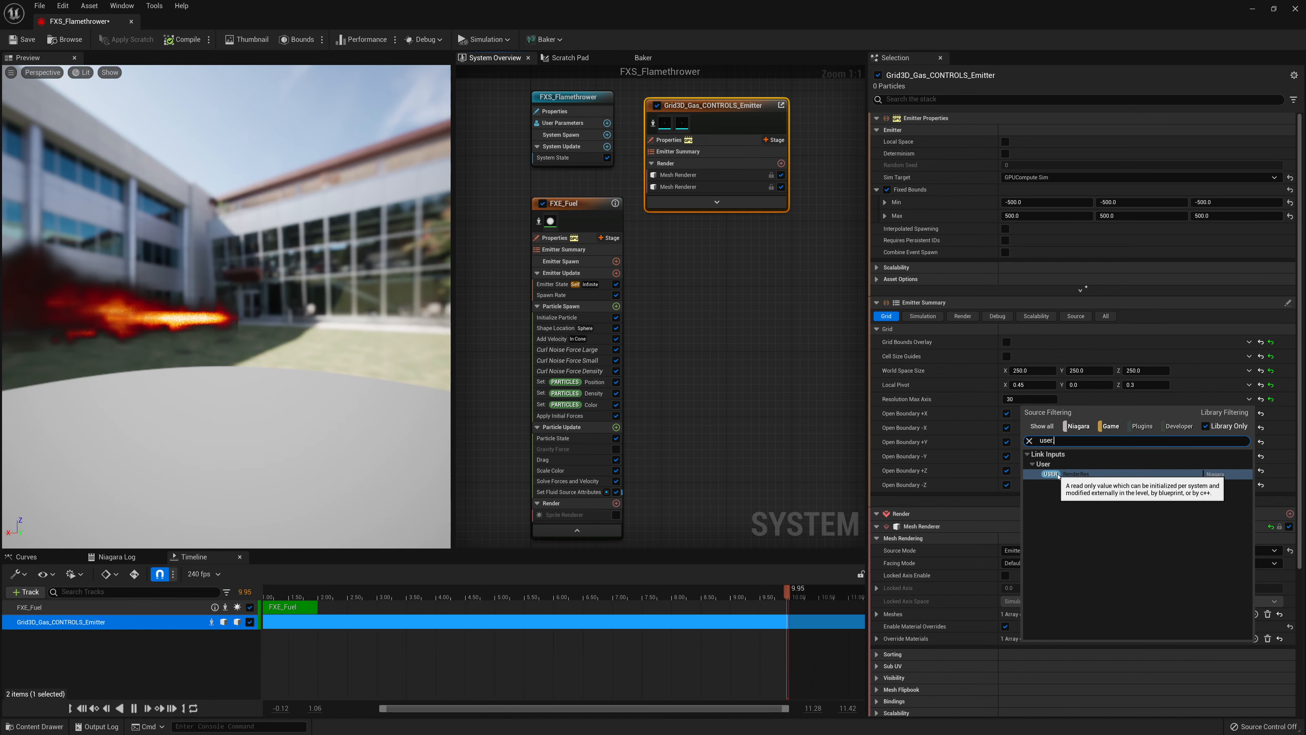
{"action": "left_click", "coordinate": [1103, 474]}
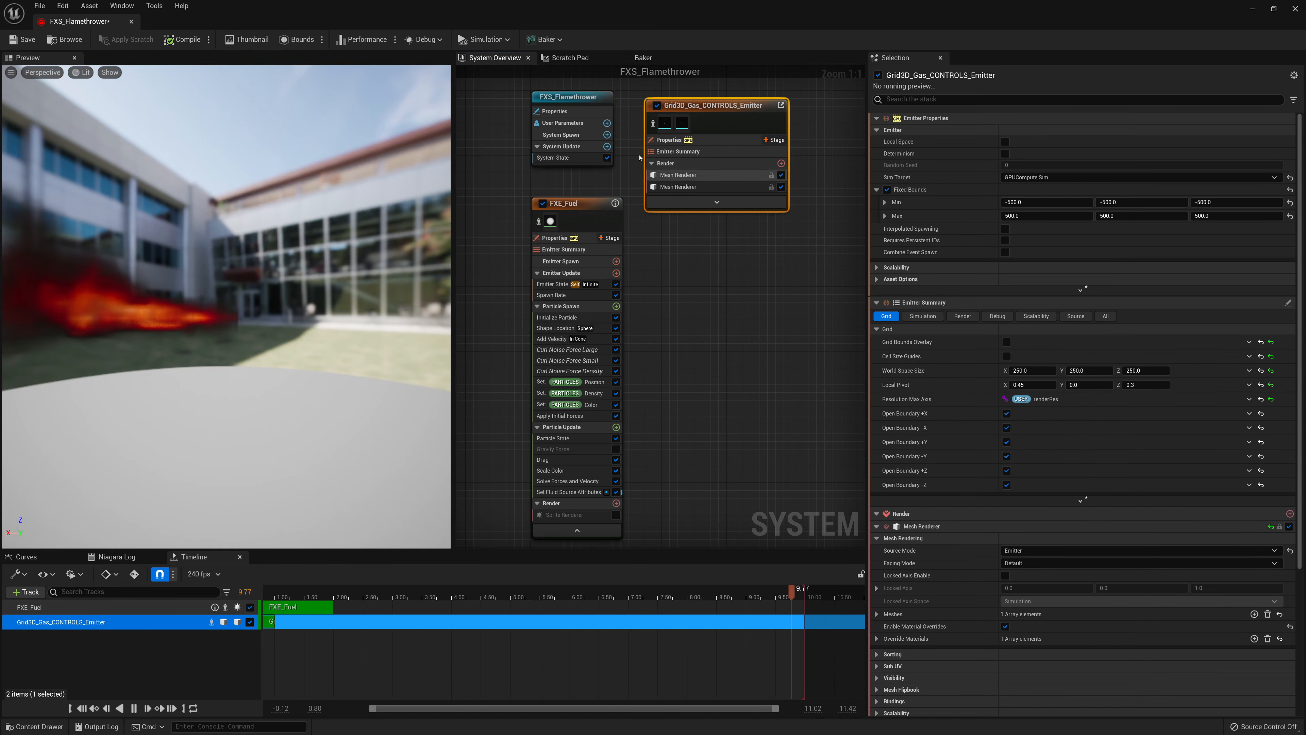
- Save and close the flamethrower system, and briefly play the level to check the fire
{"action": "left_click", "coordinate": [592, 97]}
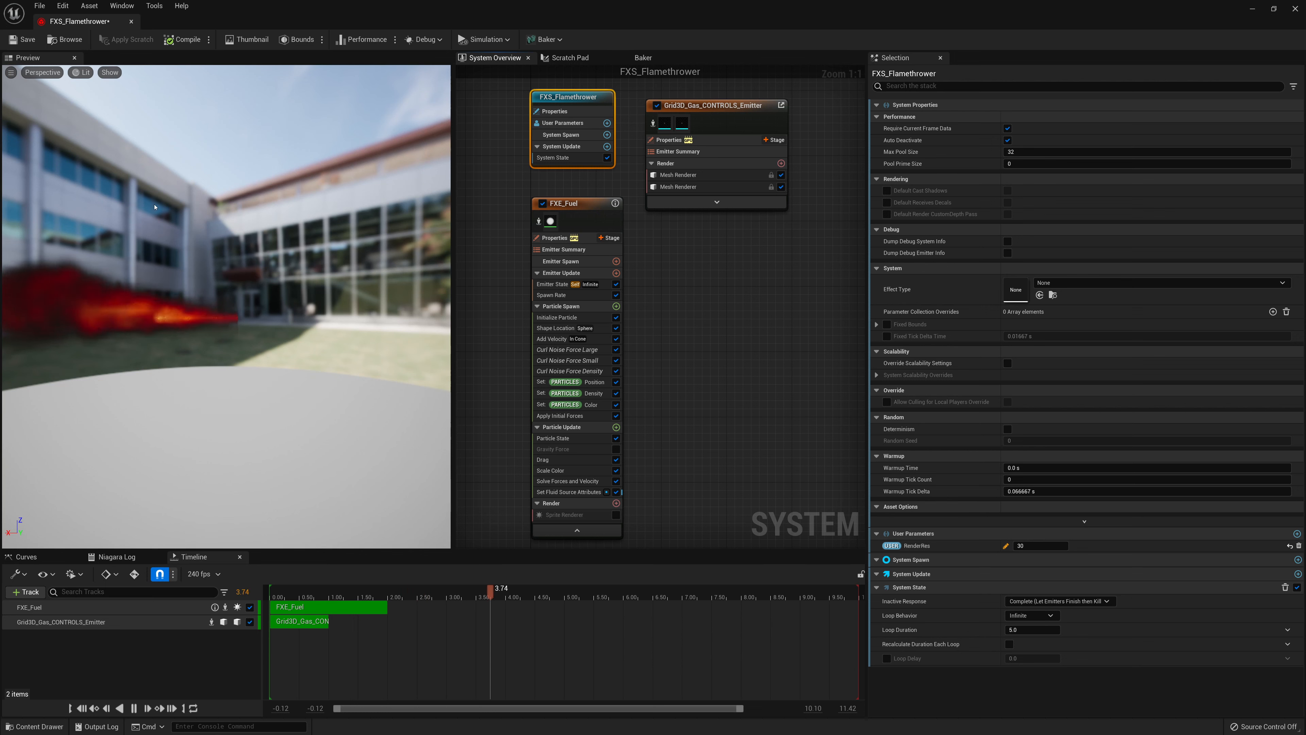
{"action": "left_click", "coordinate": [23, 39]}
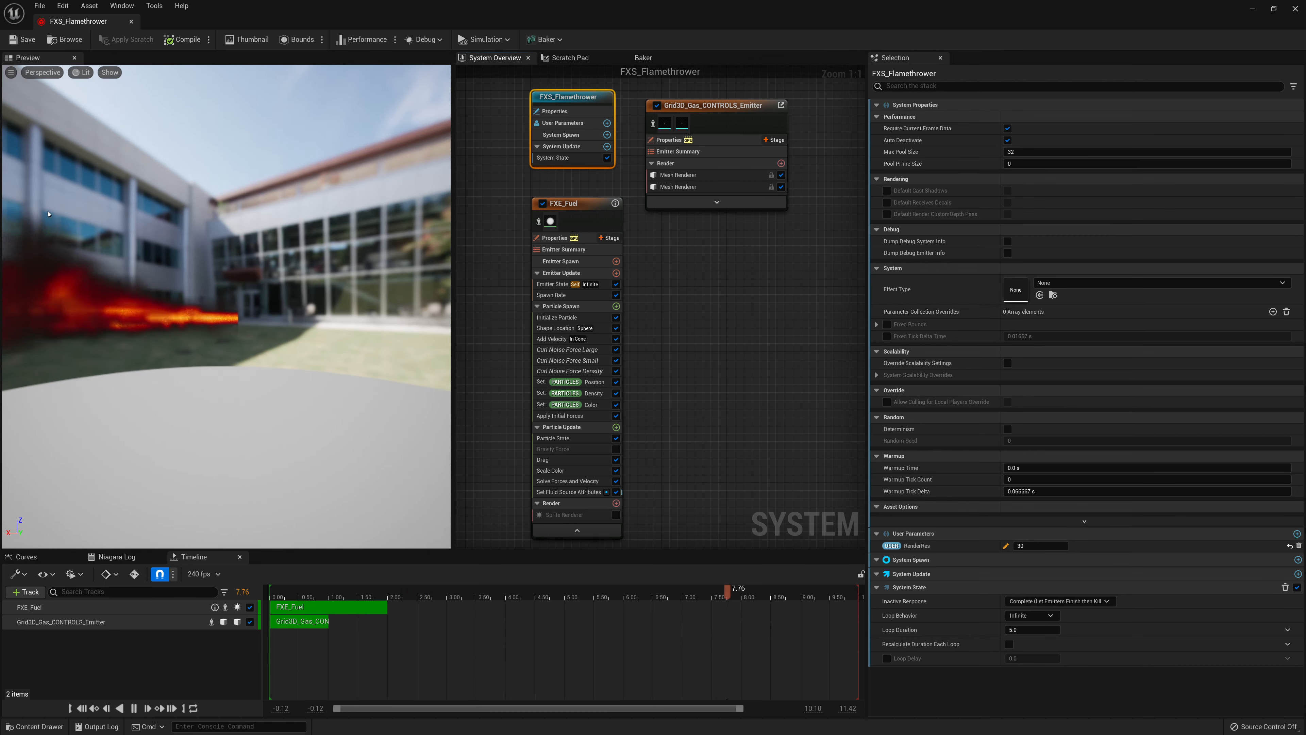
{"action": "left_click", "coordinate": [131, 22]}
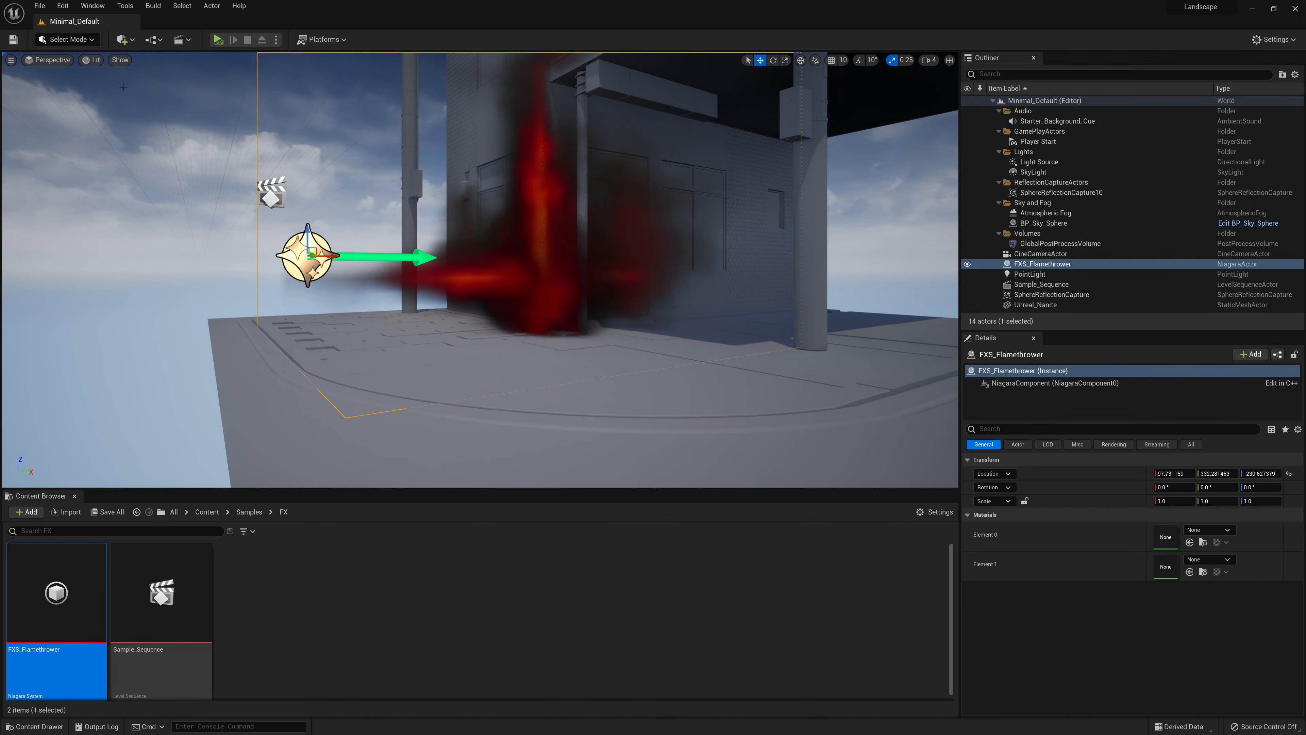
{"action": "left_click", "coordinate": [217, 39]}
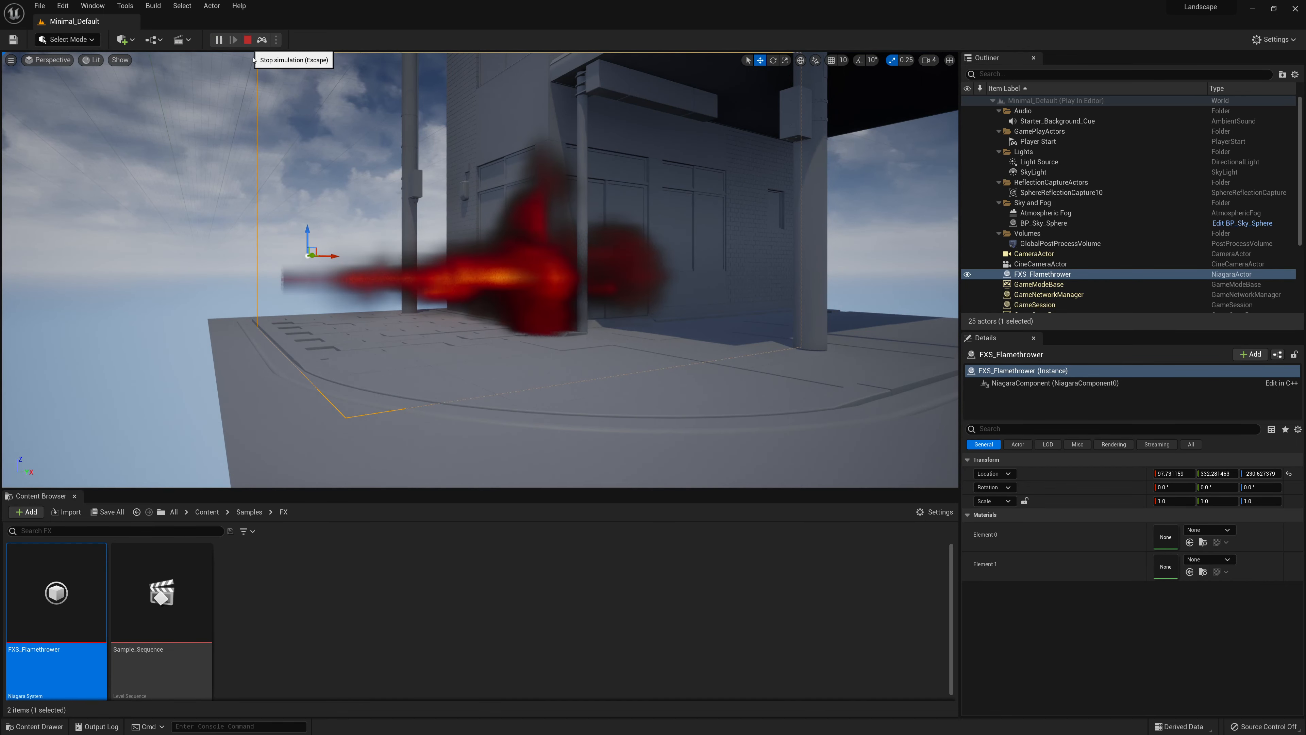
{"action": "left_click", "coordinate": [247, 40]}
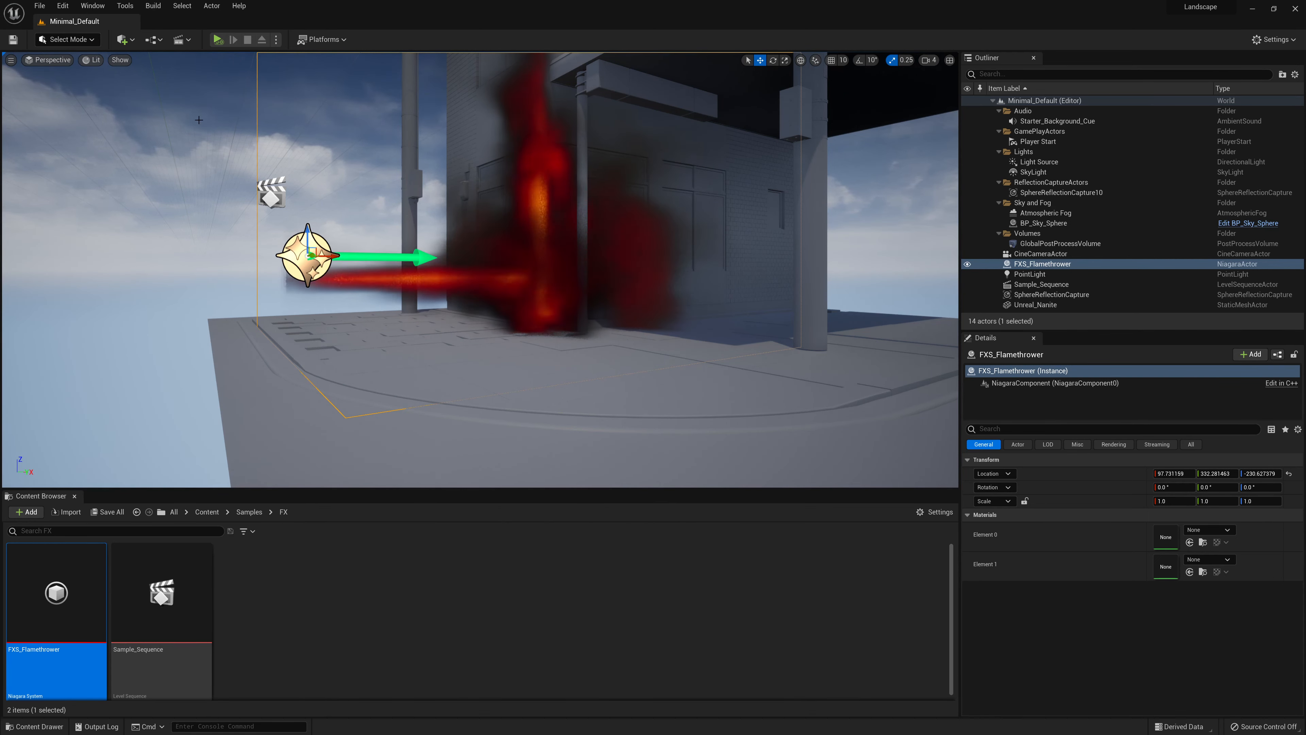
- Open the Level Blueprint and add an Event BeginPlay node to its event graph
{"action": "left_click", "coordinate": [154, 39]}
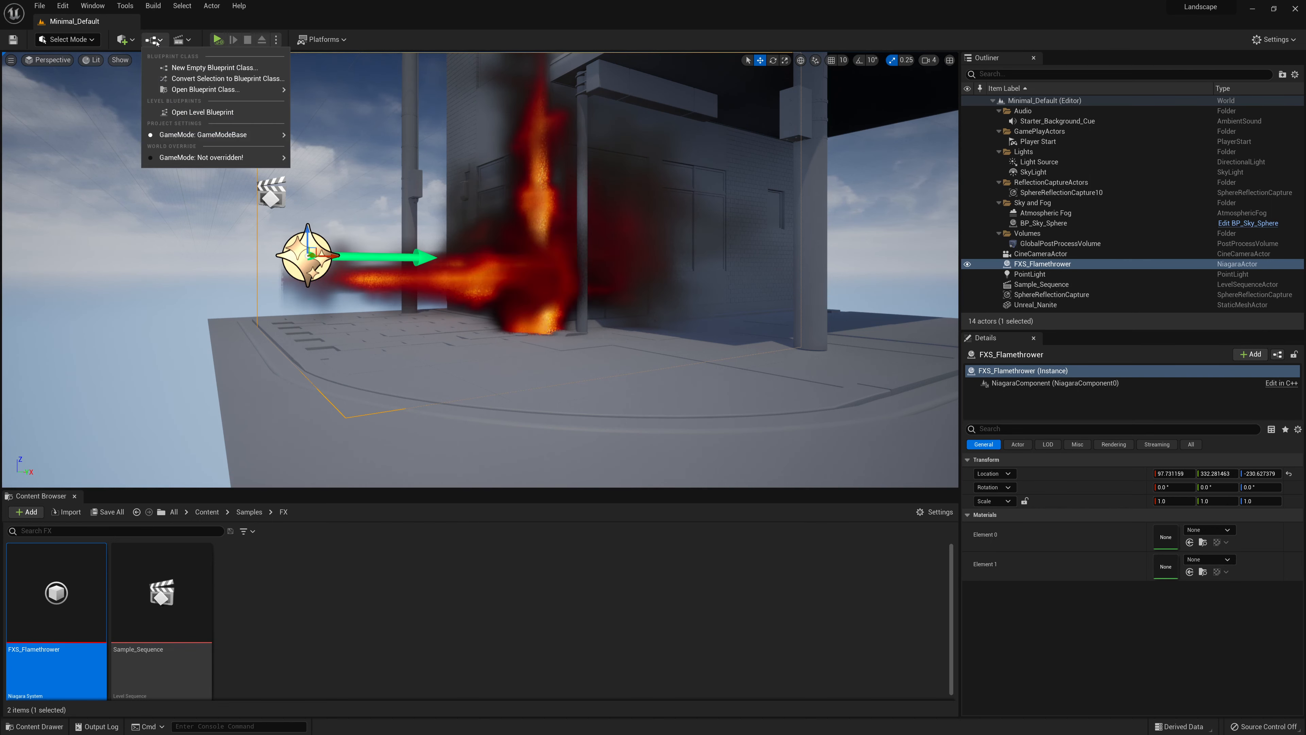
{"action": "left_click", "coordinate": [179, 113]}
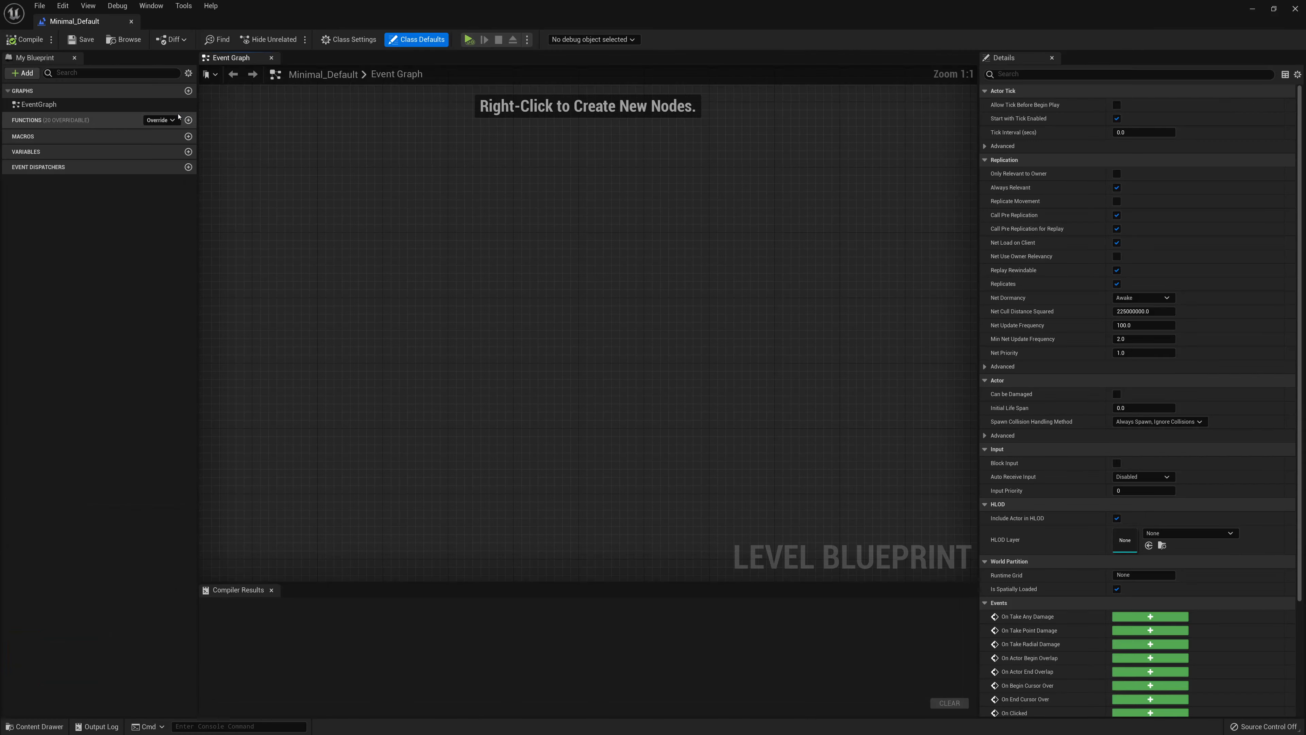
{"action": "right_click", "coordinate": [405, 232]}
{"action": "type", "text": "event"}
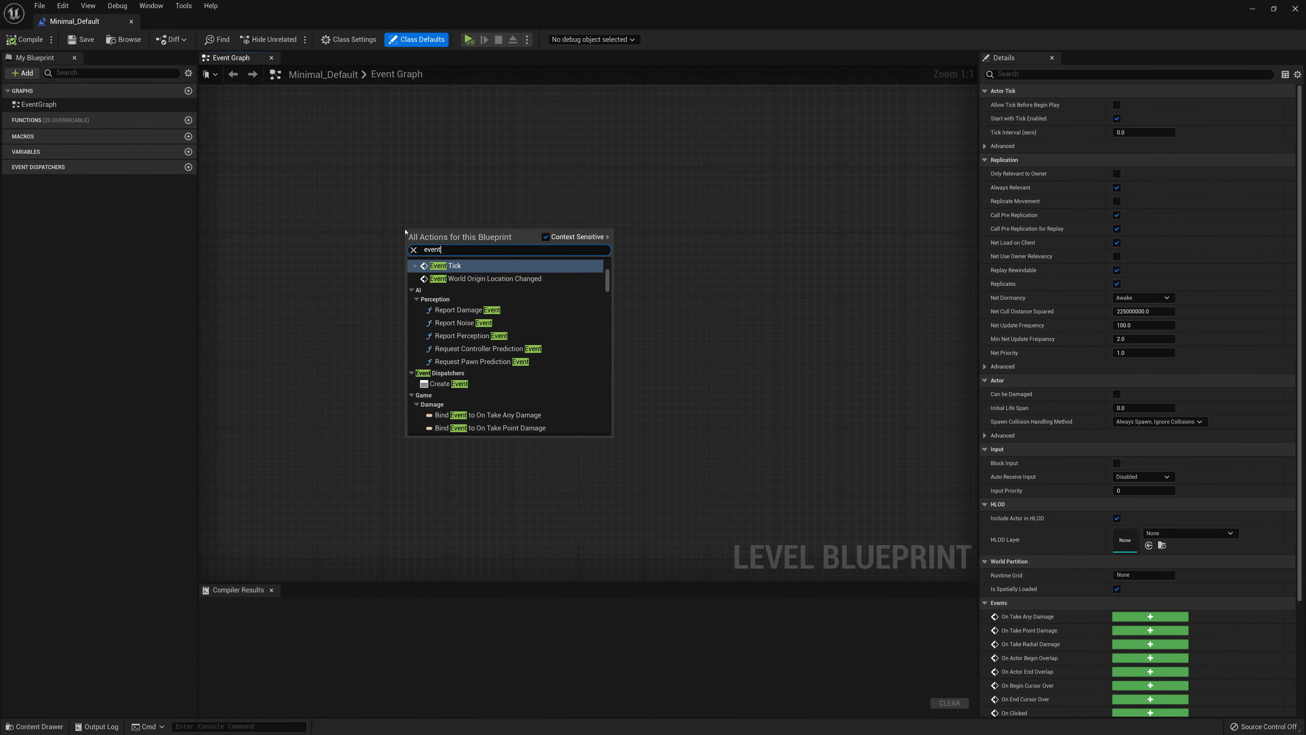
{"action": "type", "text": " begin"}
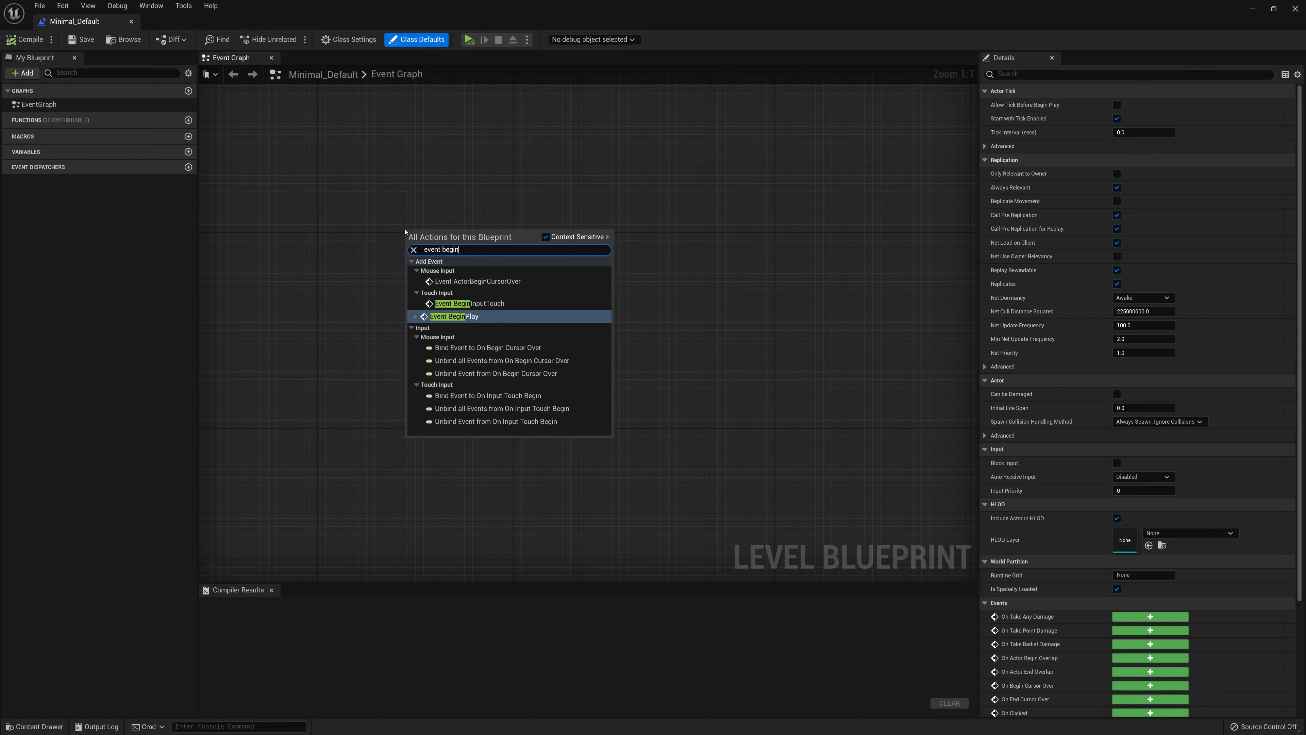
{"action": "key", "text": "Return"}
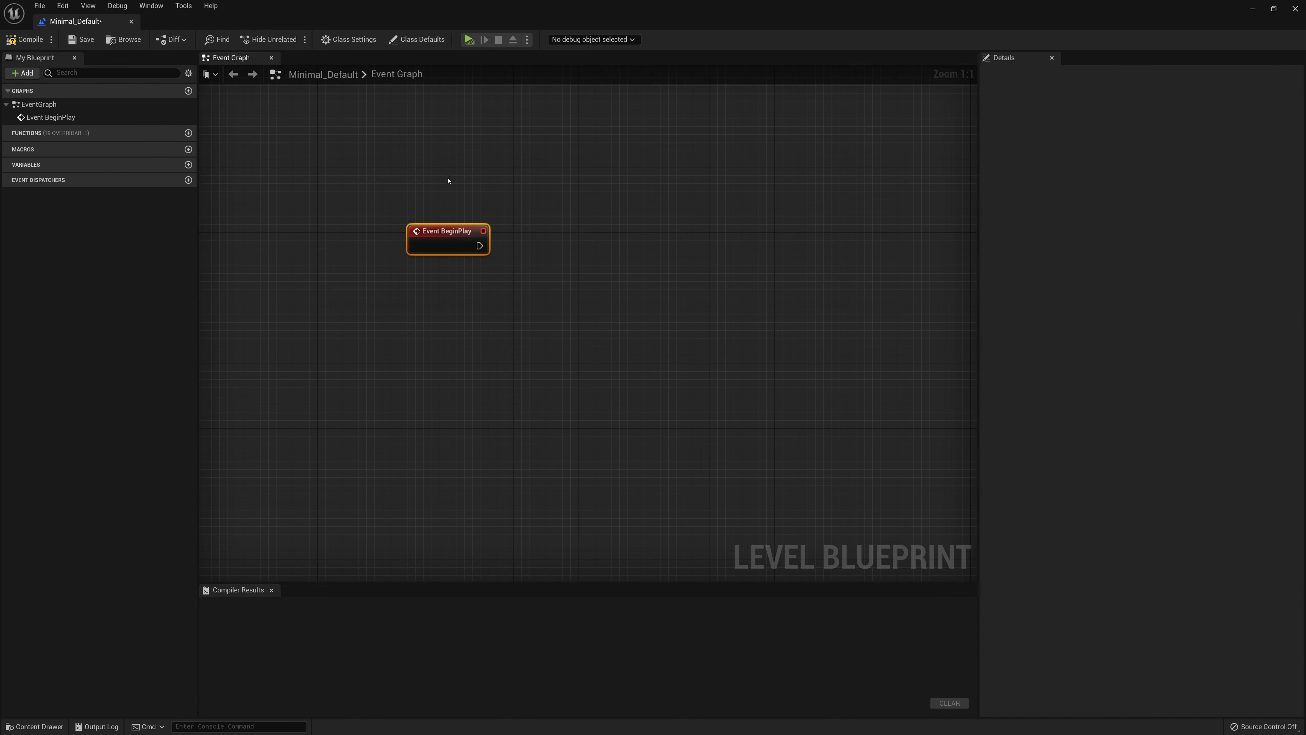
- Add the Particle System version of Set Int Parameter without context filtering, connected to Event BeginPlay, and line it up with the event
{"action": "left_click_drag", "start_coordinate": [423, 232], "coordinate": [630, 247]}
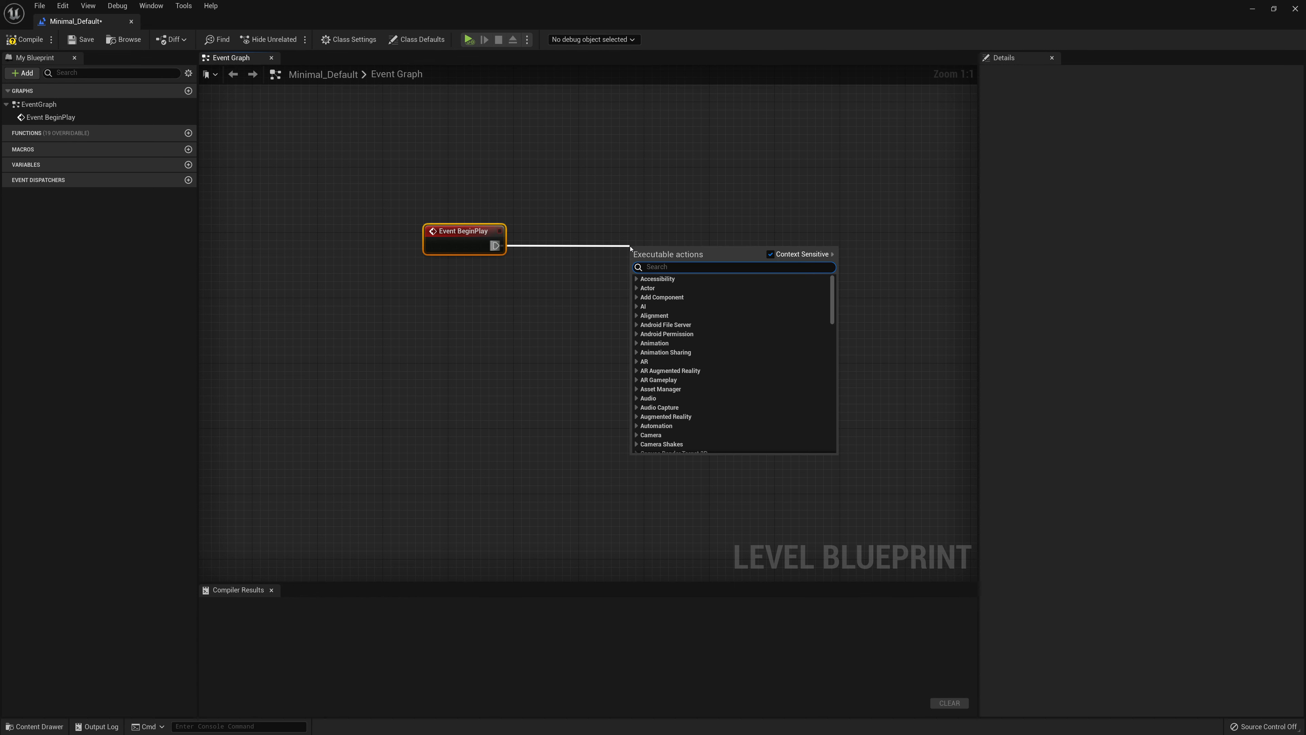
{"action": "type", "text": "set int par"}
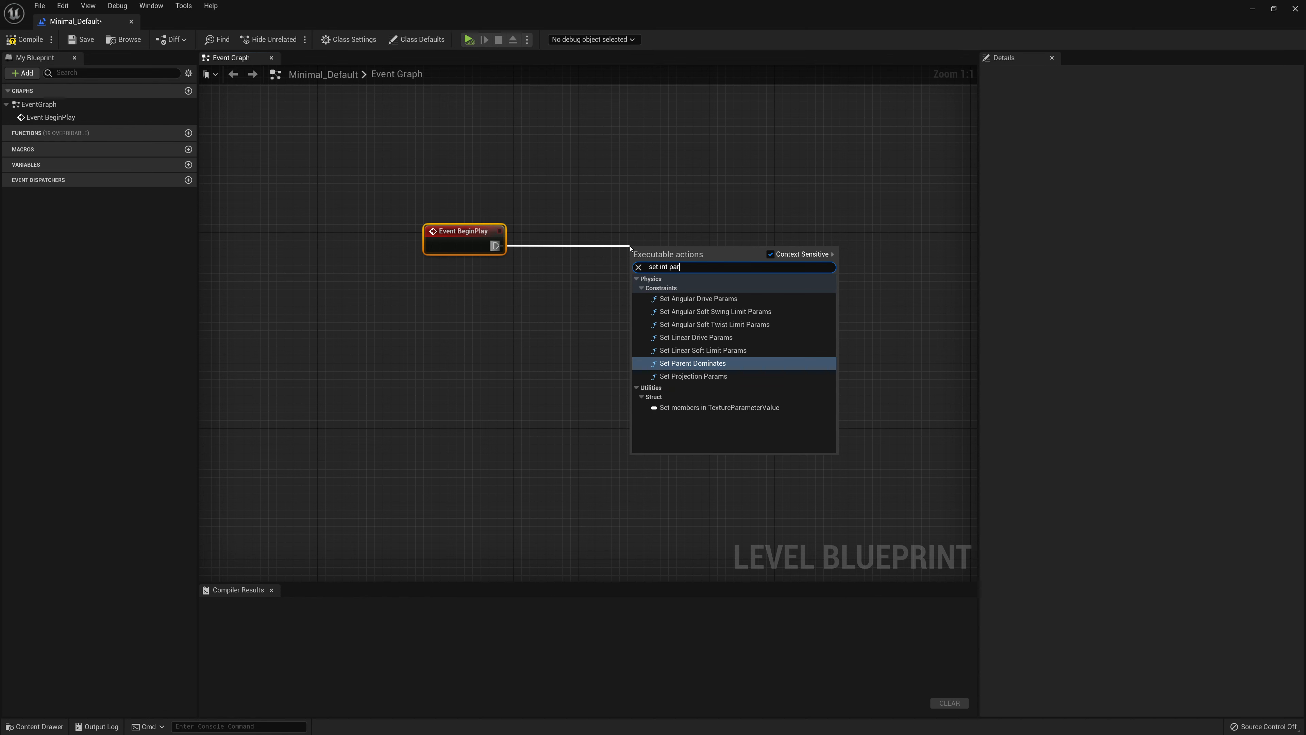
{"action": "type", "text": "ameter"}
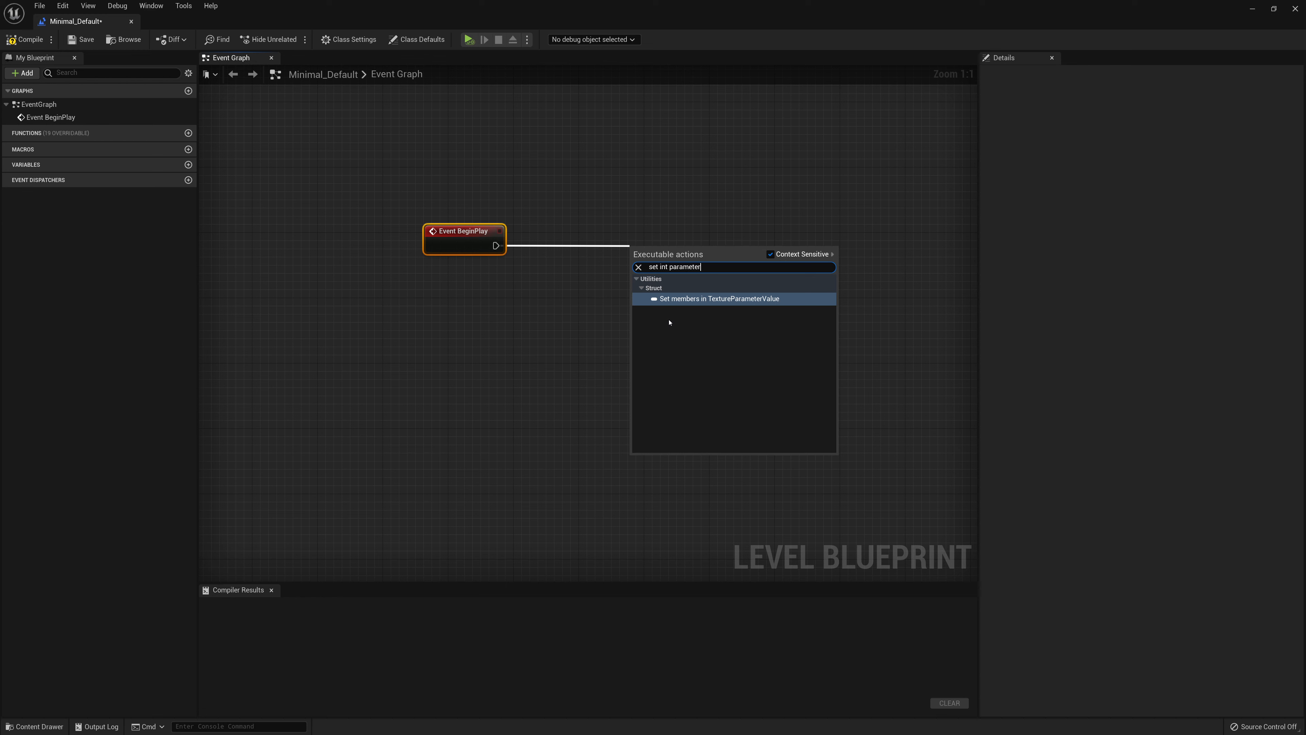
{"action": "left_click", "coordinate": [777, 256]}
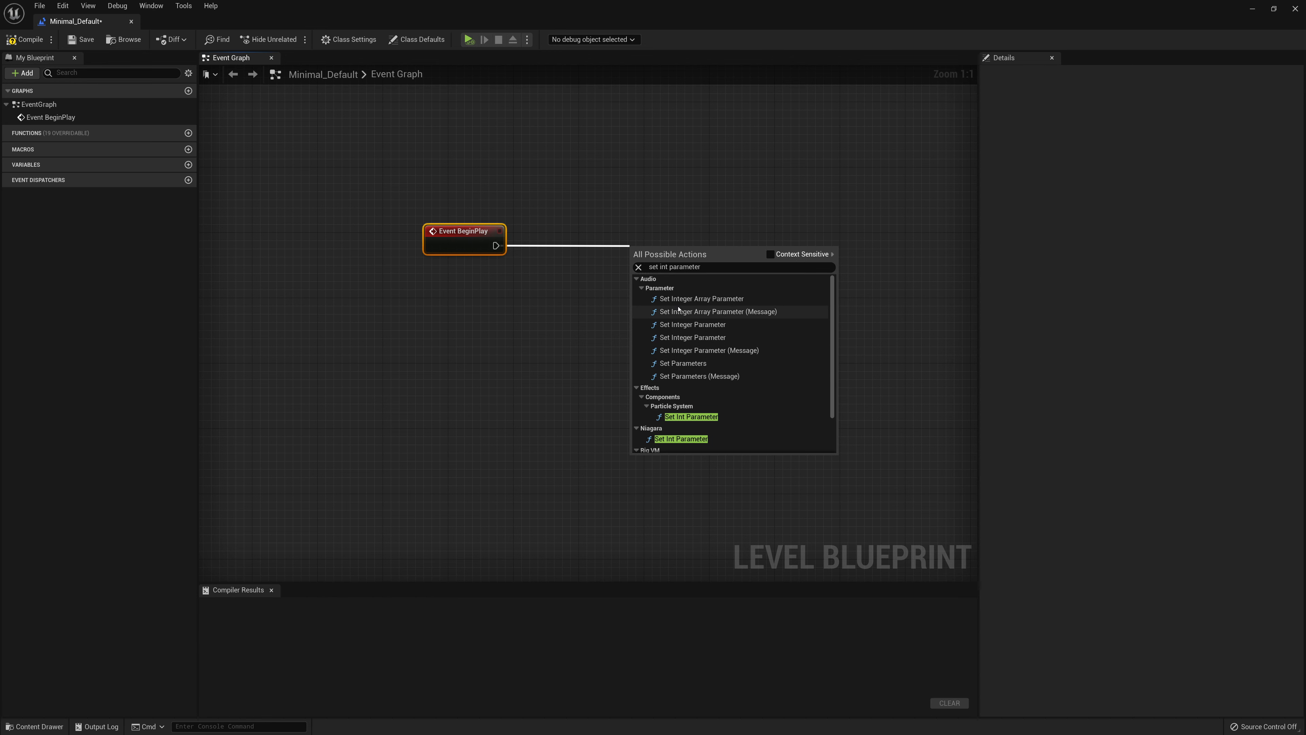
{"action": "scroll", "coordinate": [678, 314], "scroll_direction": "down", "scroll_amount": 2}
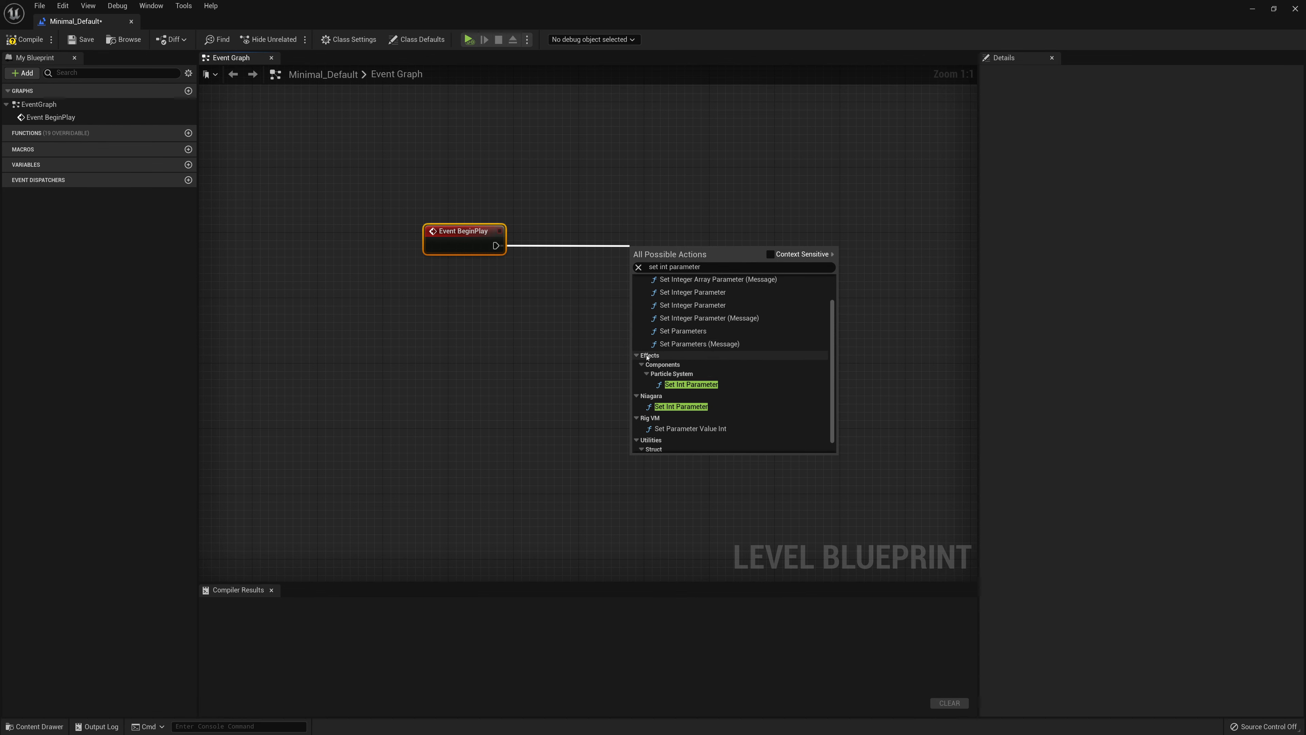
{"action": "left_click", "coordinate": [679, 386]}
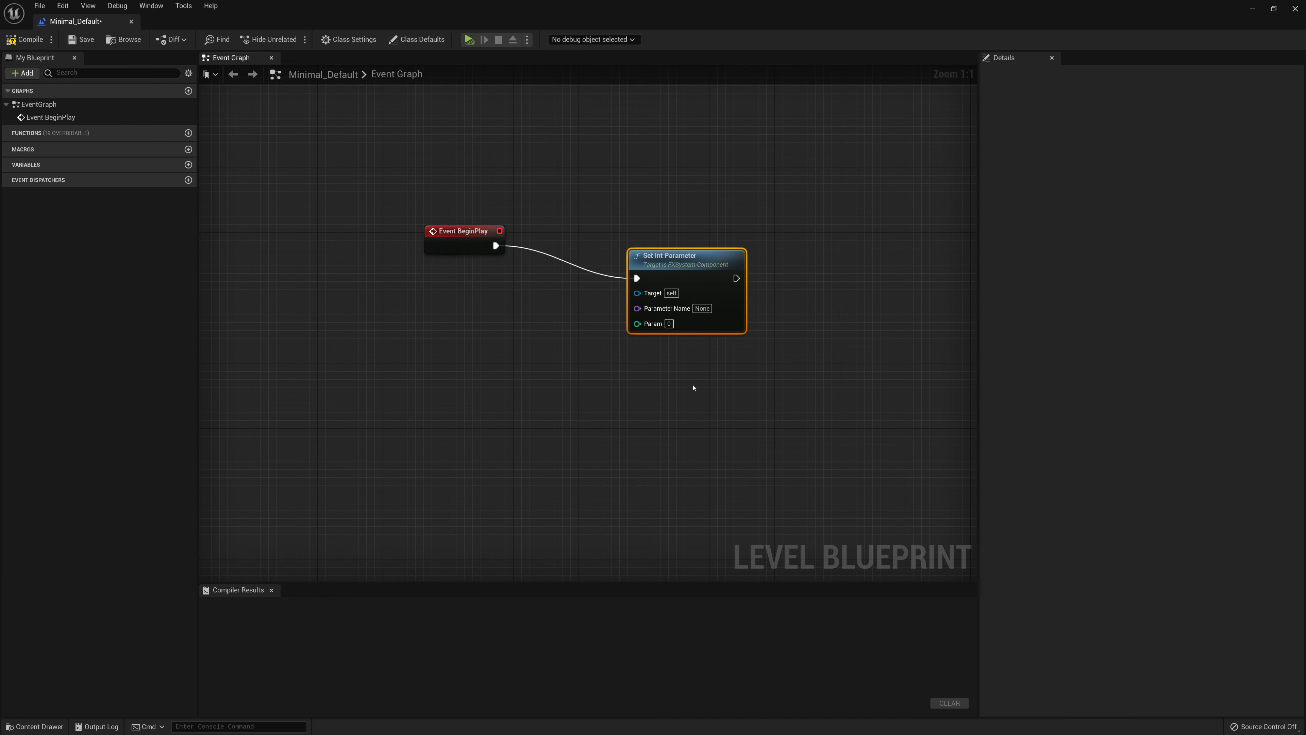
{"action": "left_click_drag", "start_coordinate": [682, 272], "coordinate": [691, 239]}
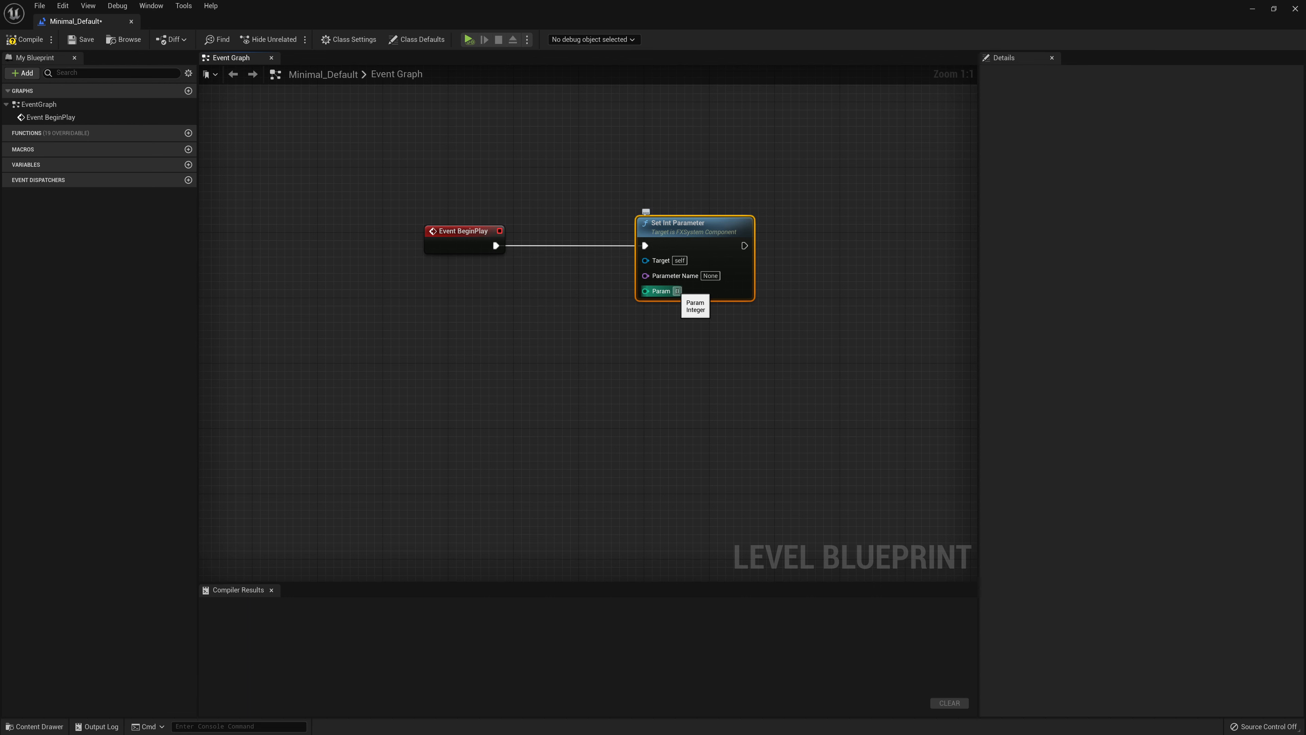
- Open the Param value of the Set Int Parameter node for editing
{"action": "left_click", "coordinate": [676, 291]}
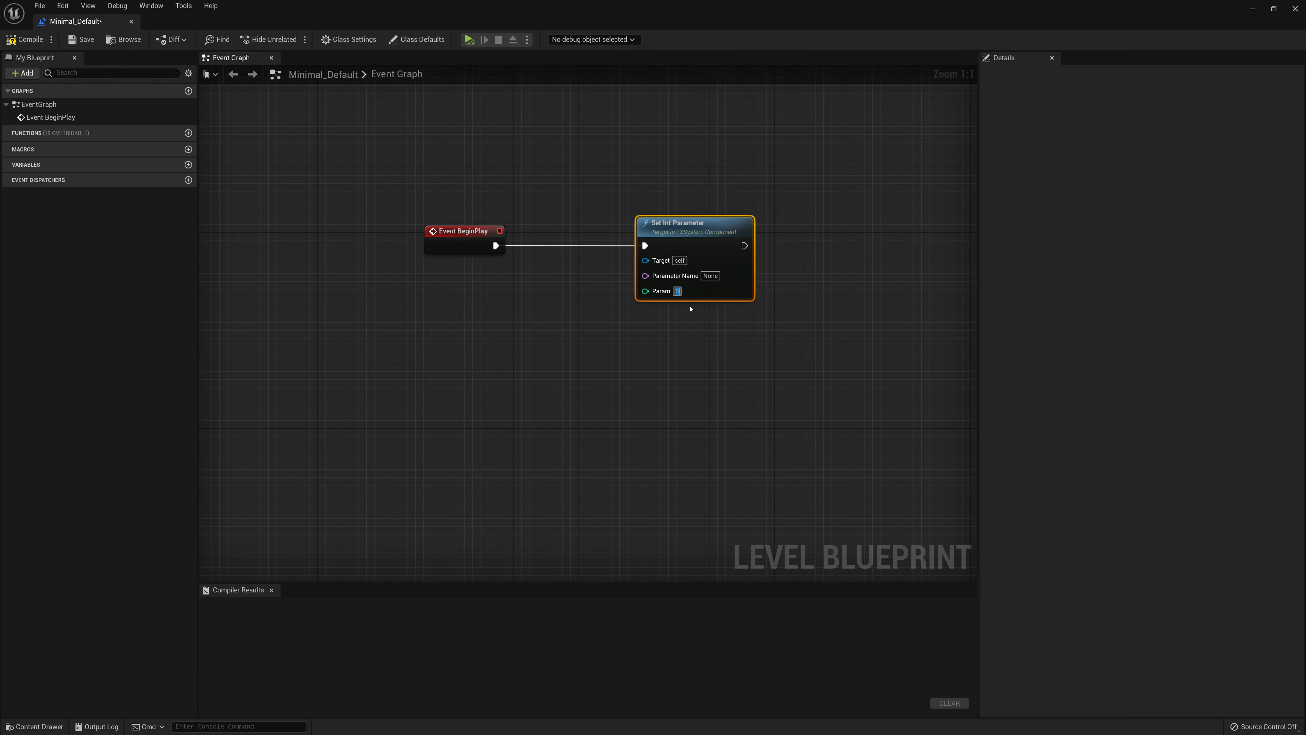